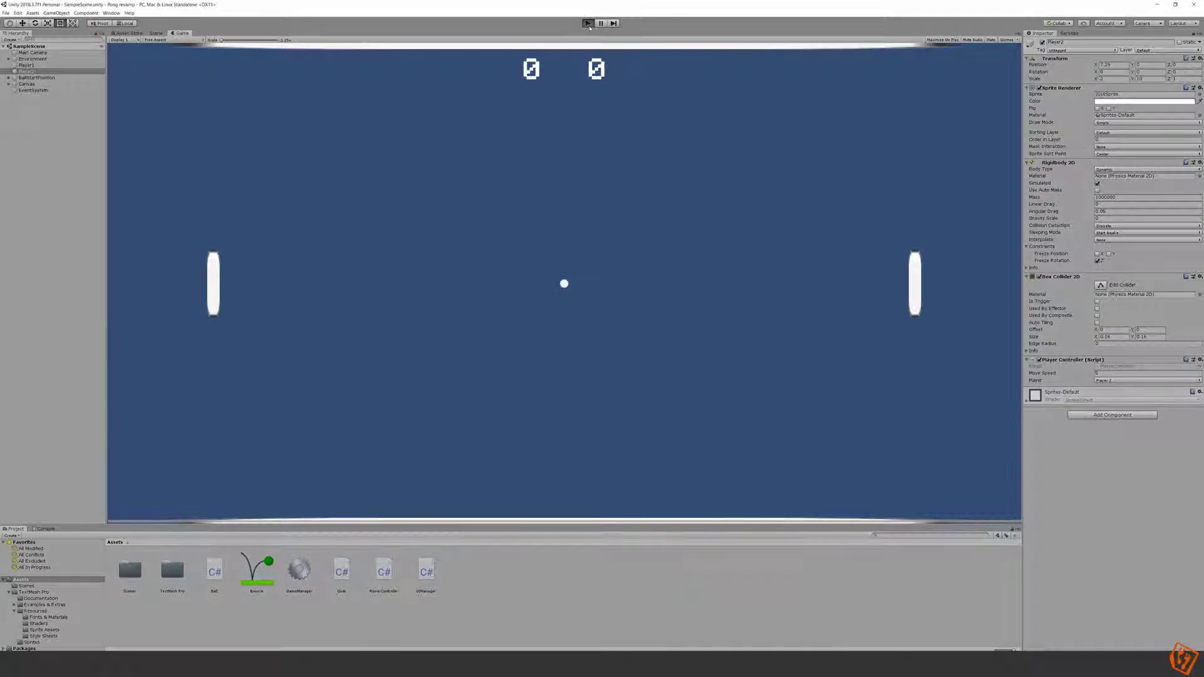
# Run a quick playtest of the Pong game, stop it, and return to the Scene view.
pyautogui.hotkey('ctrl', 'p')
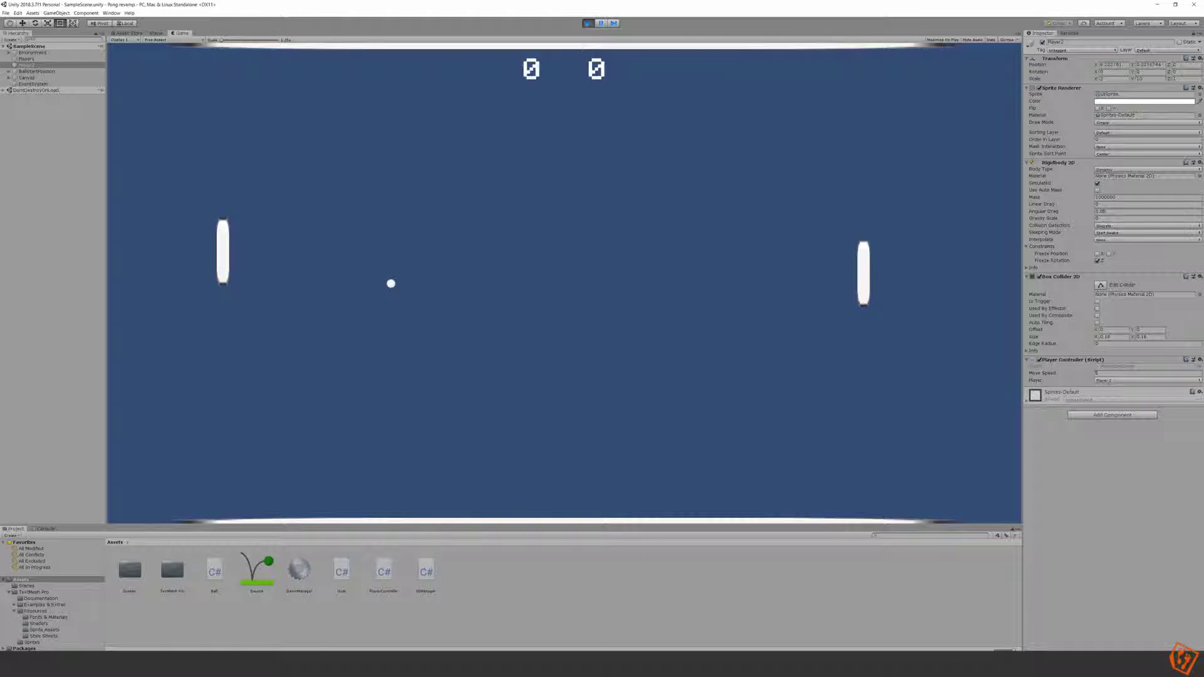
pyautogui.click(587, 23)
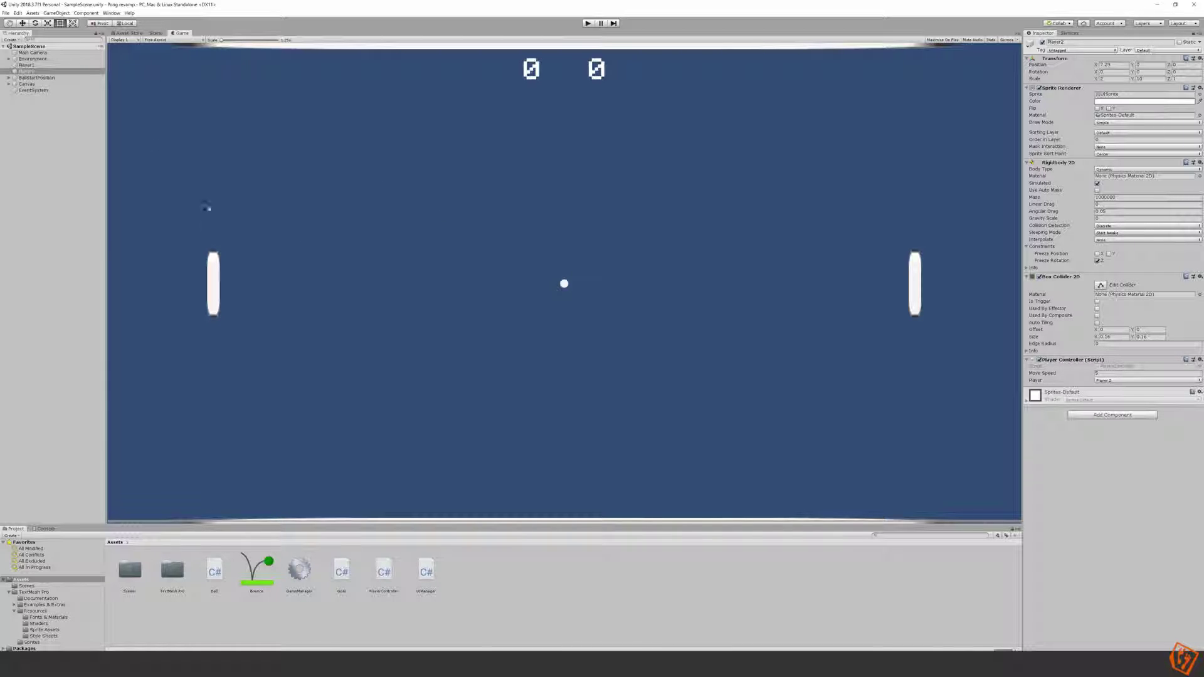
pyautogui.click(155, 34)
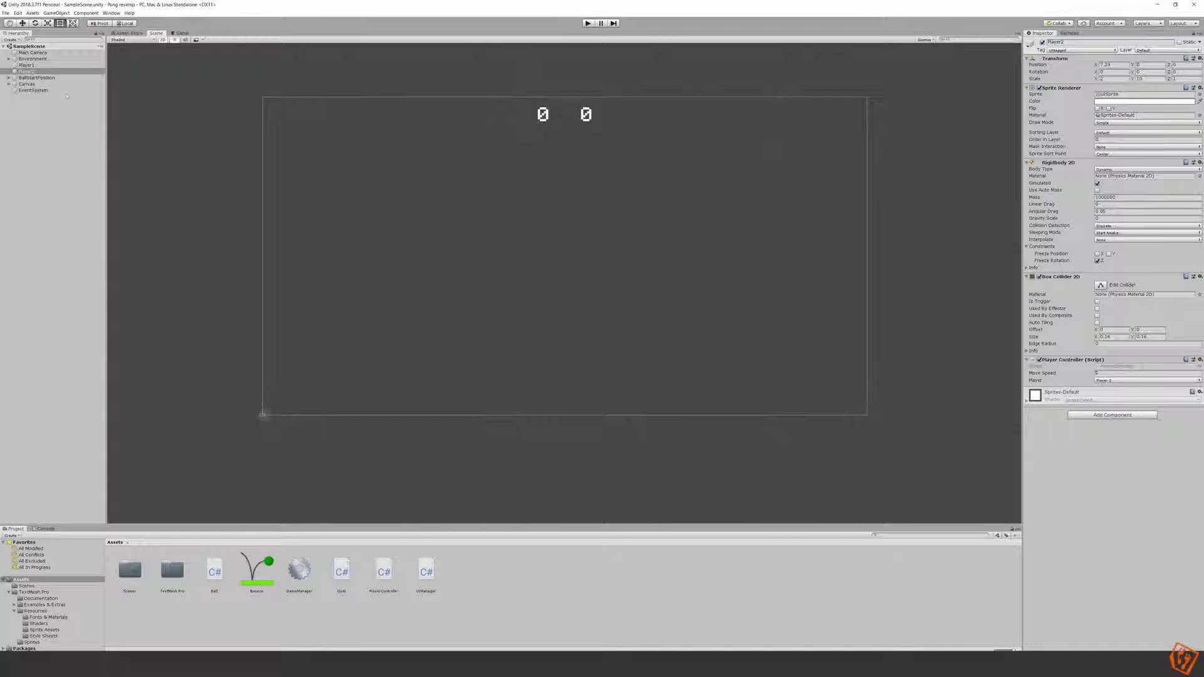
# Frame the Environment group in the Scene view and expand it to list Goal1, Goal2, TopWall and BottomWall.
pyautogui.doubleClick(31, 58)
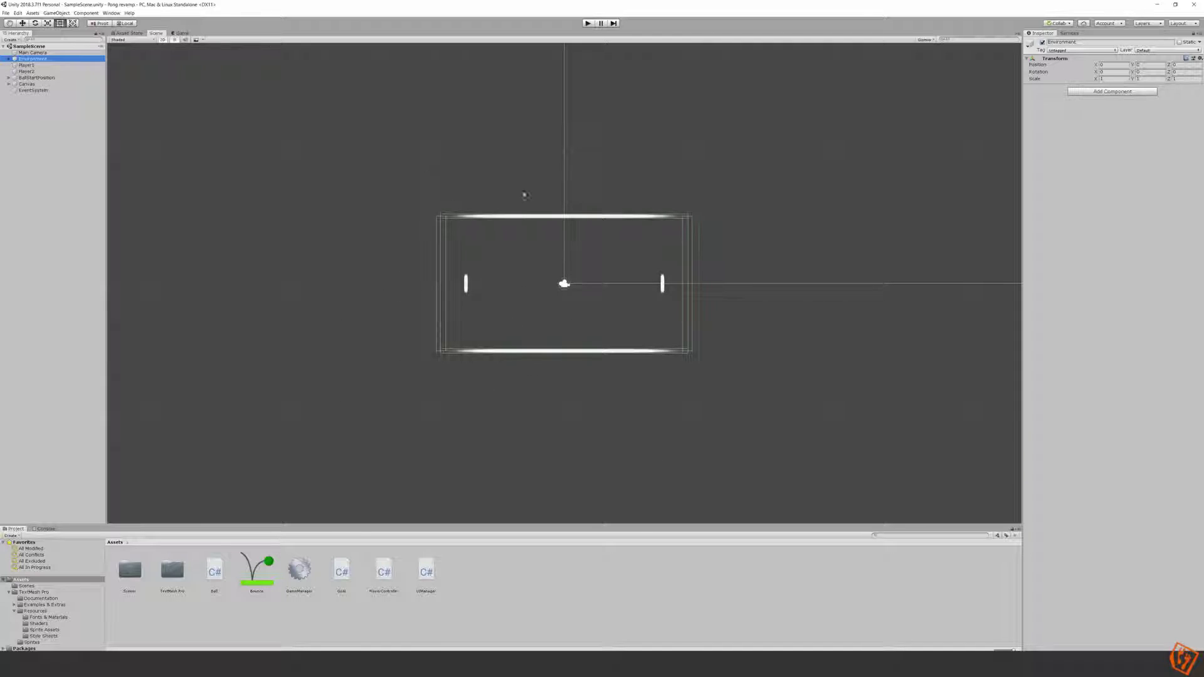
pyautogui.scroll(4, 508, 312)
pyautogui.scroll(-2, 503, 311)
pyautogui.scroll(1, 476, 309)
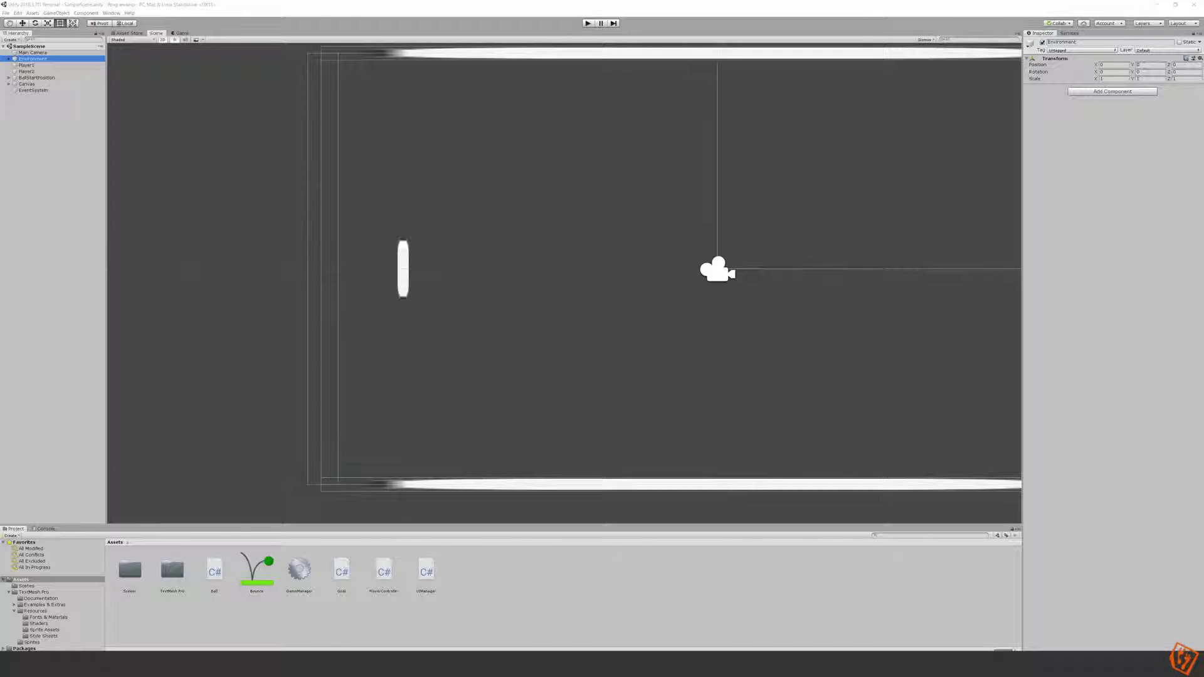
pyautogui.click(329, 269)
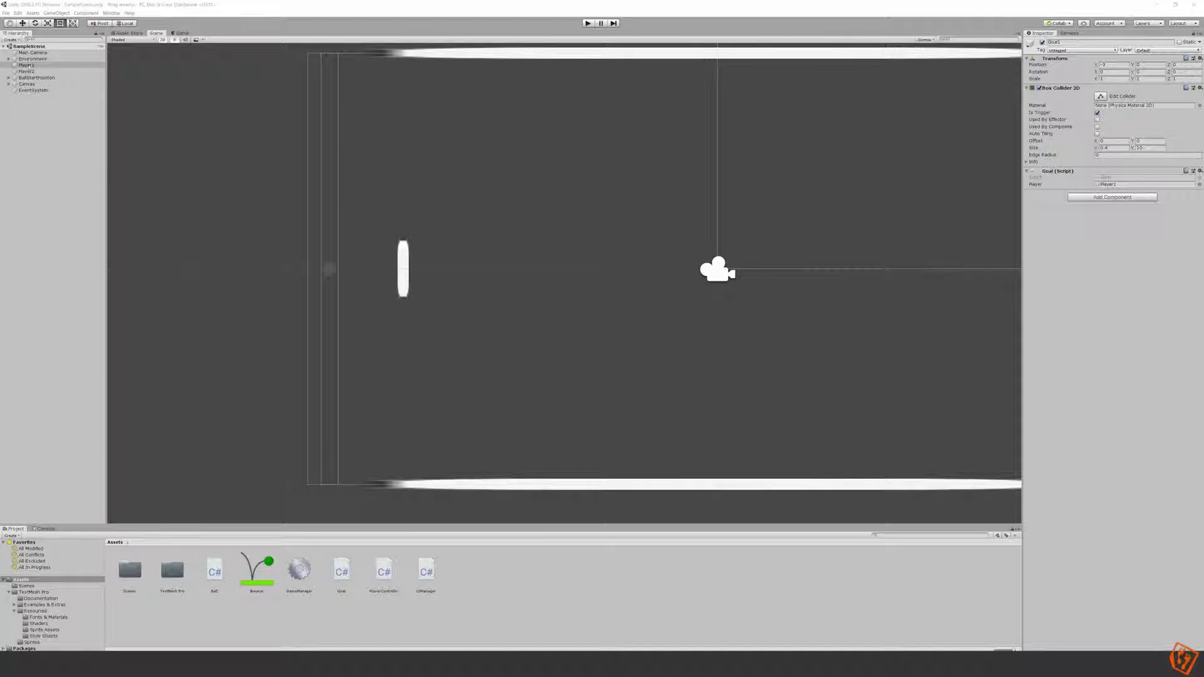
pyautogui.click(8, 59)
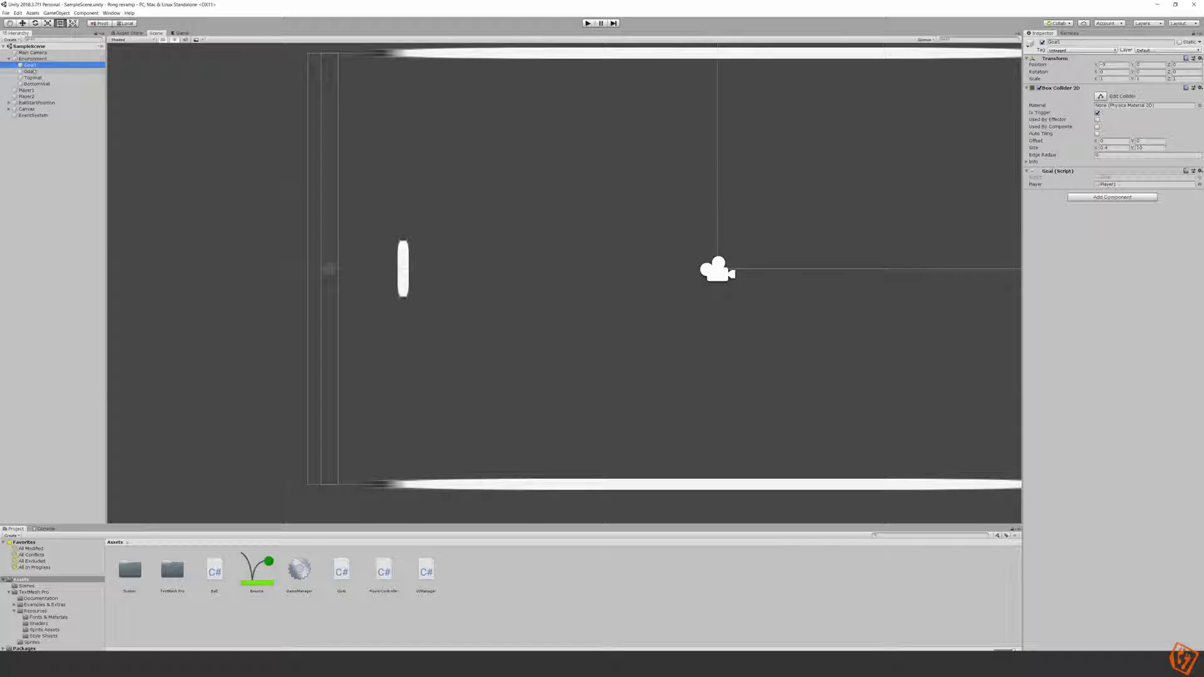
# Duplicate Goal1 and rename the copy 'LeftBoundary'.
pyautogui.click(37, 65)
pyautogui.moveTo(37, 66); pyautogui.dragTo(66, 66)
pyautogui.hotkey('ctrl', 'd')
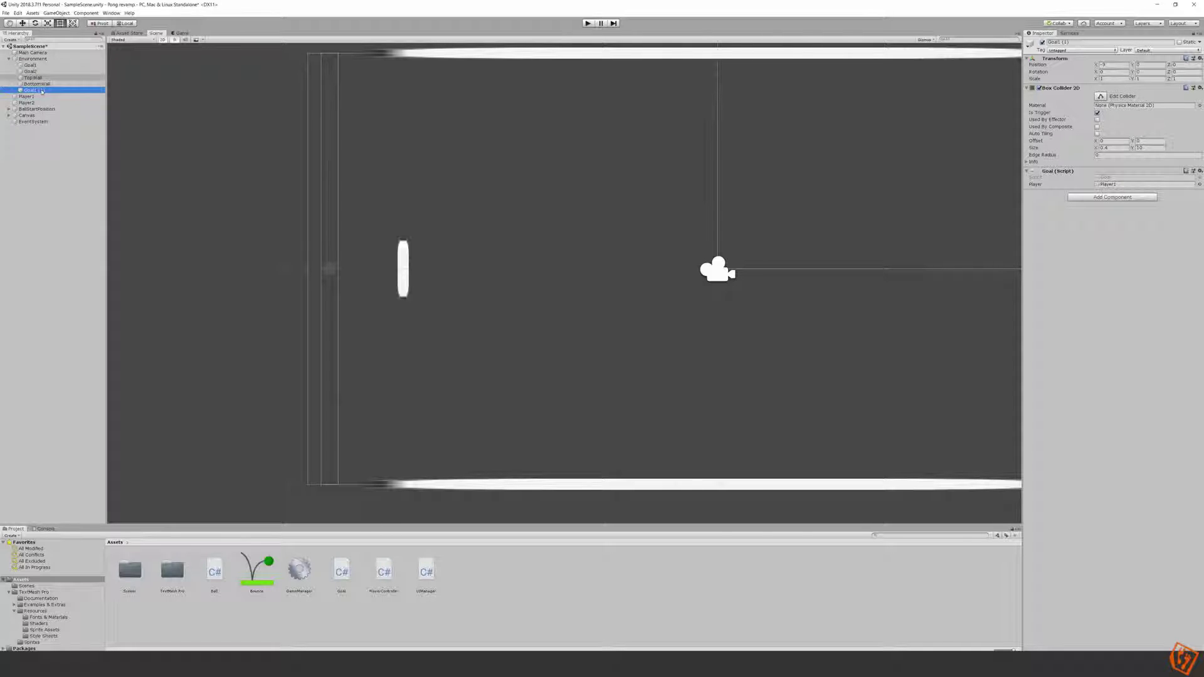
pyautogui.click(52, 93)
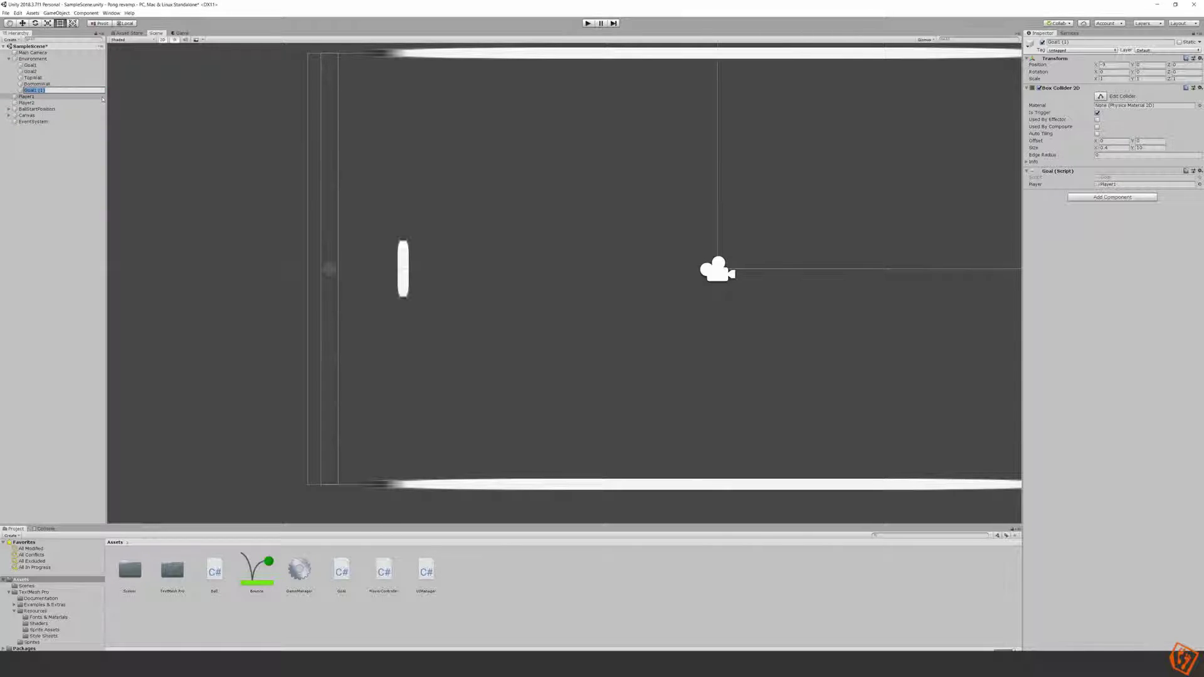
pyautogui.write('LeftBoundary')
pyautogui.press('Return')
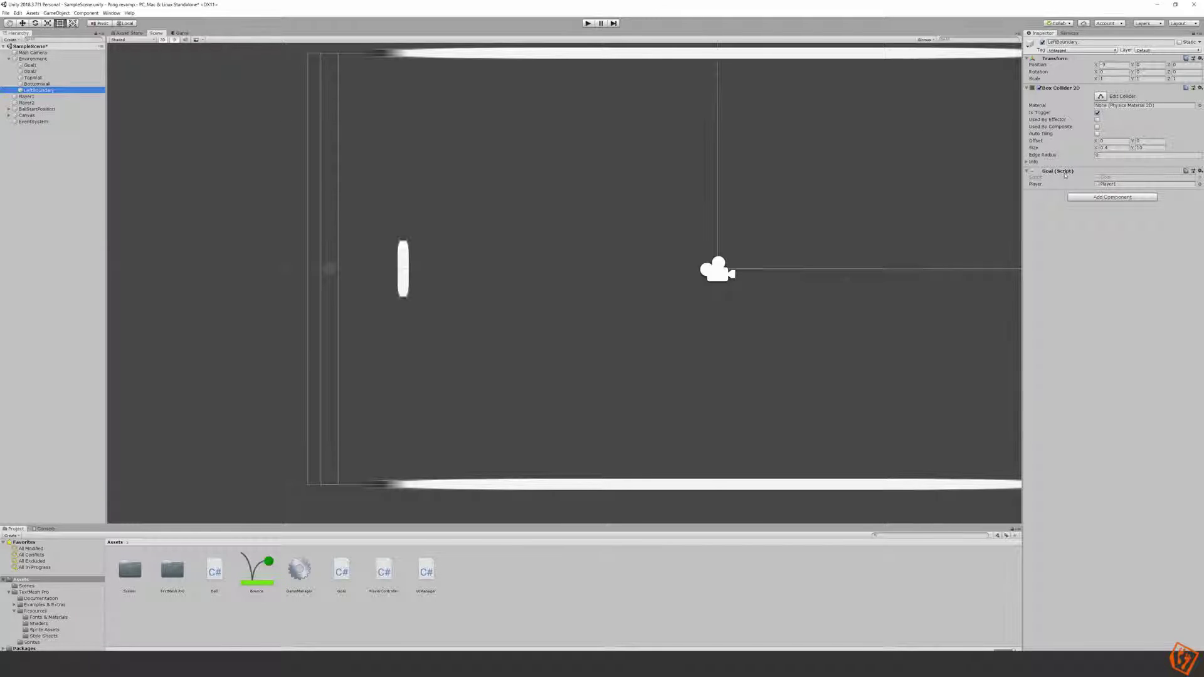
# Remove the Goal (Script) component from LeftBoundary and start a playtest.
pyautogui.rightClick(1065, 176)
pyautogui.click(1081, 188)
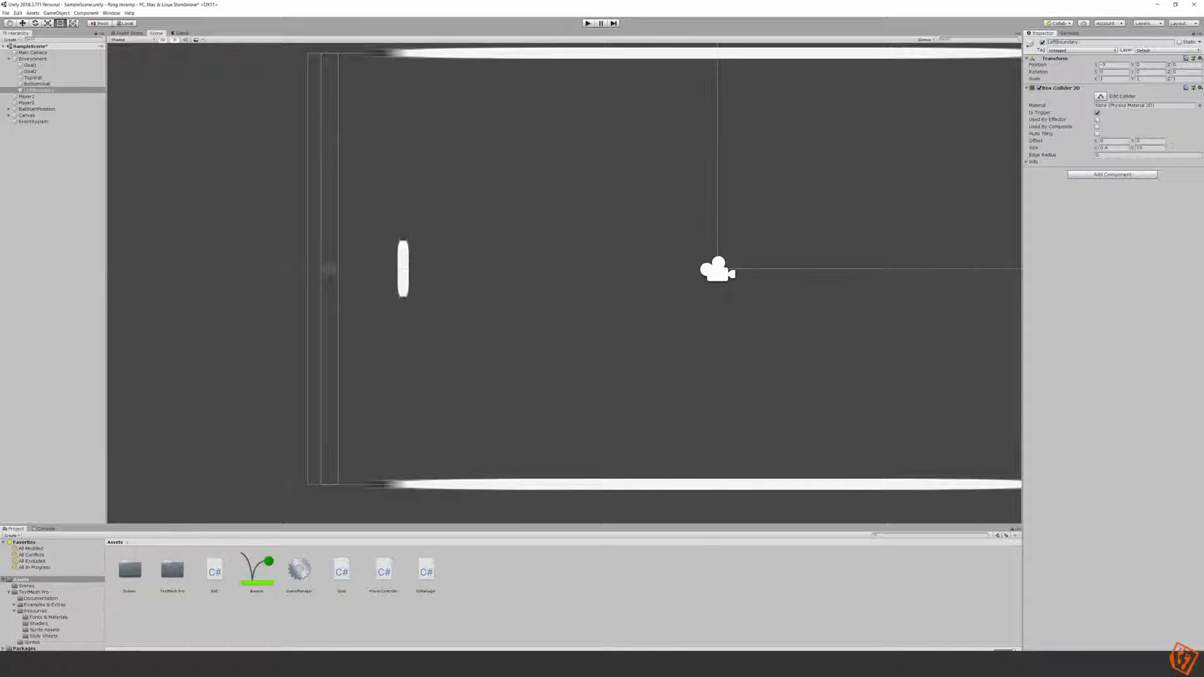
pyautogui.click(67, 91)
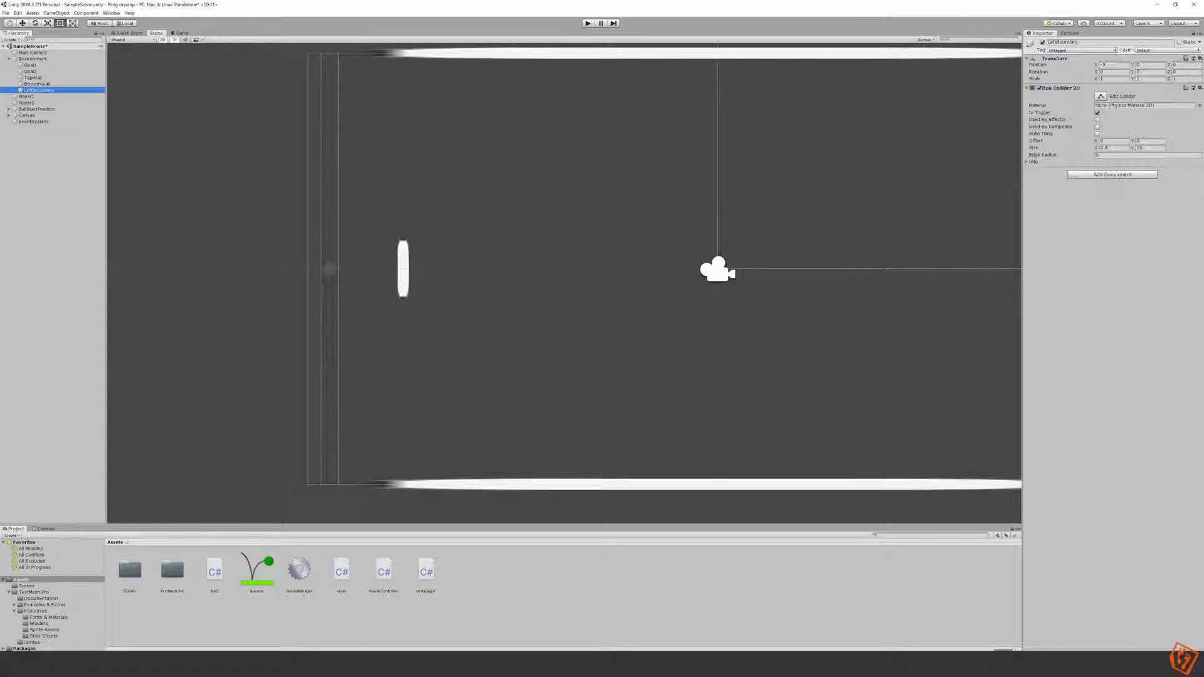
pyautogui.click(588, 24)
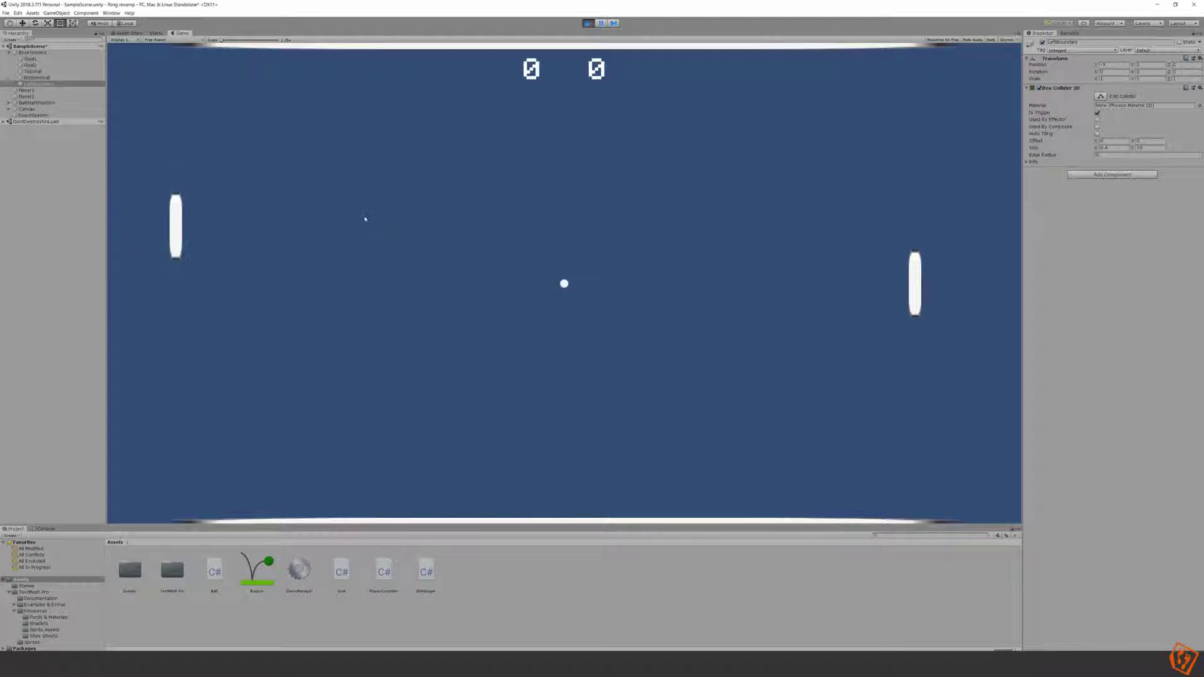
# Stop the running game, playtest again with LeftBoundary in place, then stop to return to editing.
pyautogui.hotkey('ctrl', 'p')
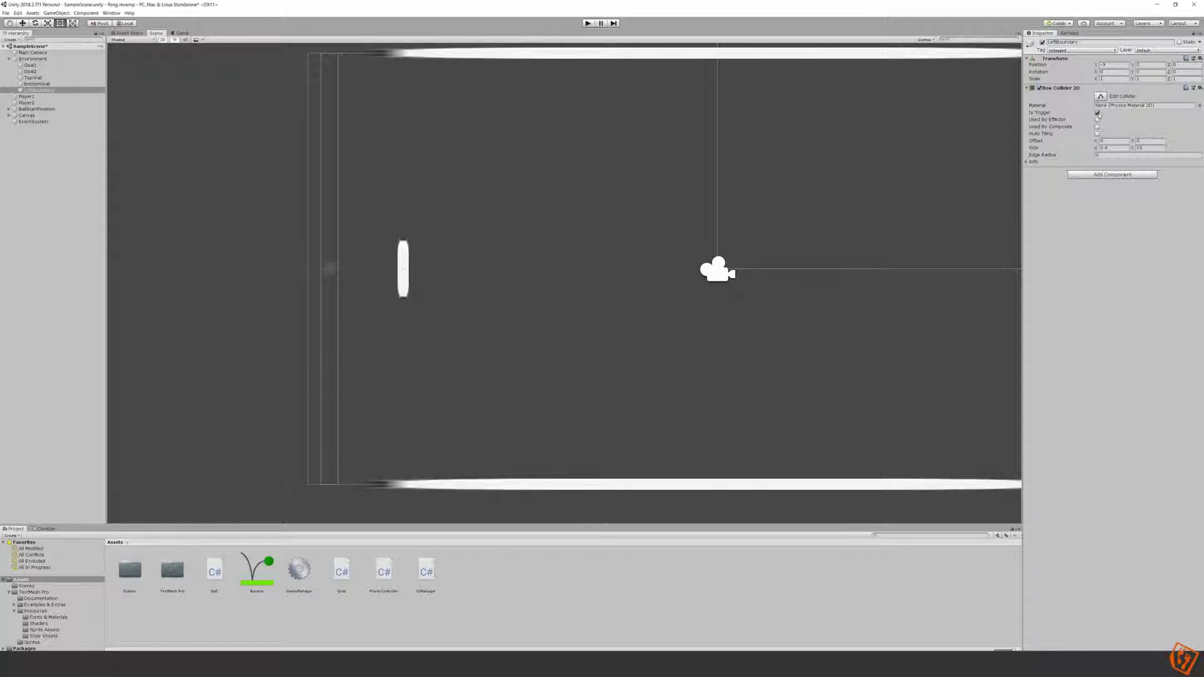
pyautogui.click(588, 23)
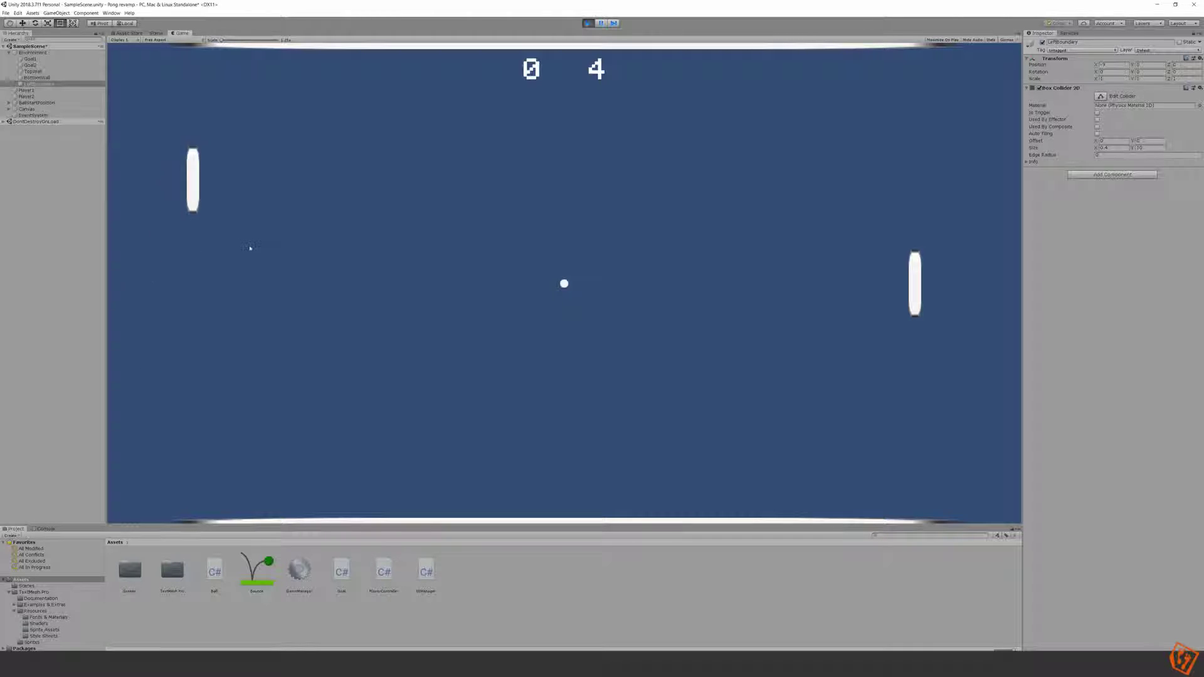
pyautogui.click(587, 24)
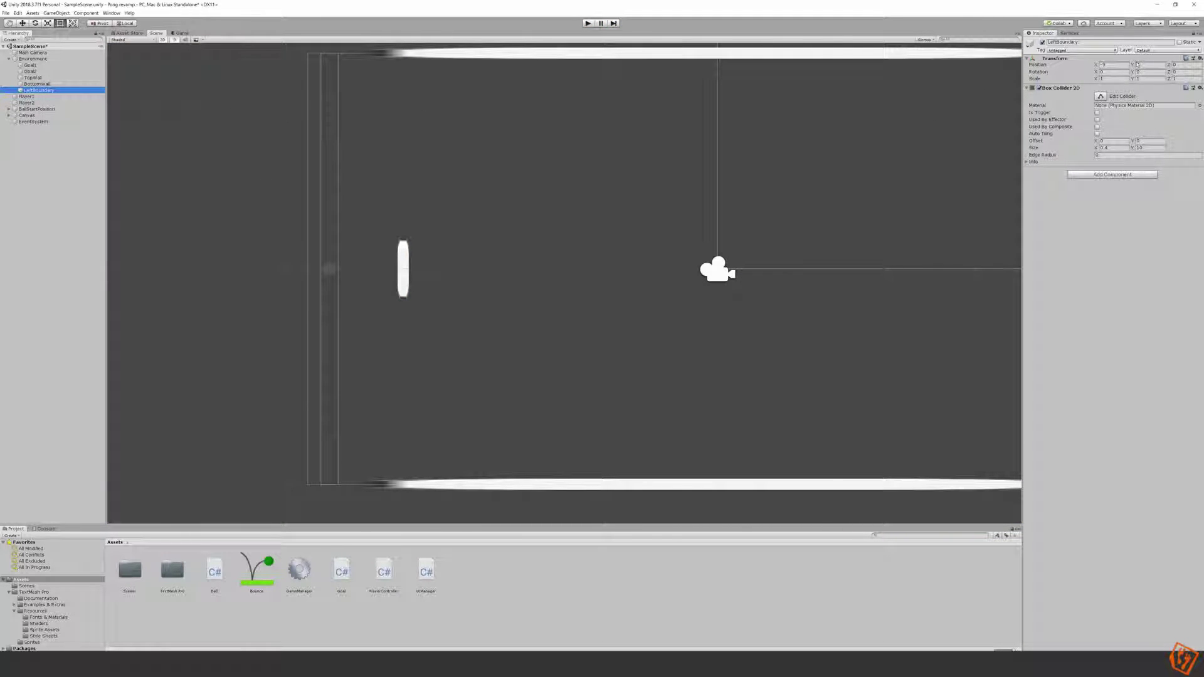
# Nudge LeftBoundary to X -8.88 and playtest, steering the left paddle with W, A, S, D.
pyautogui.click(1095, 66)
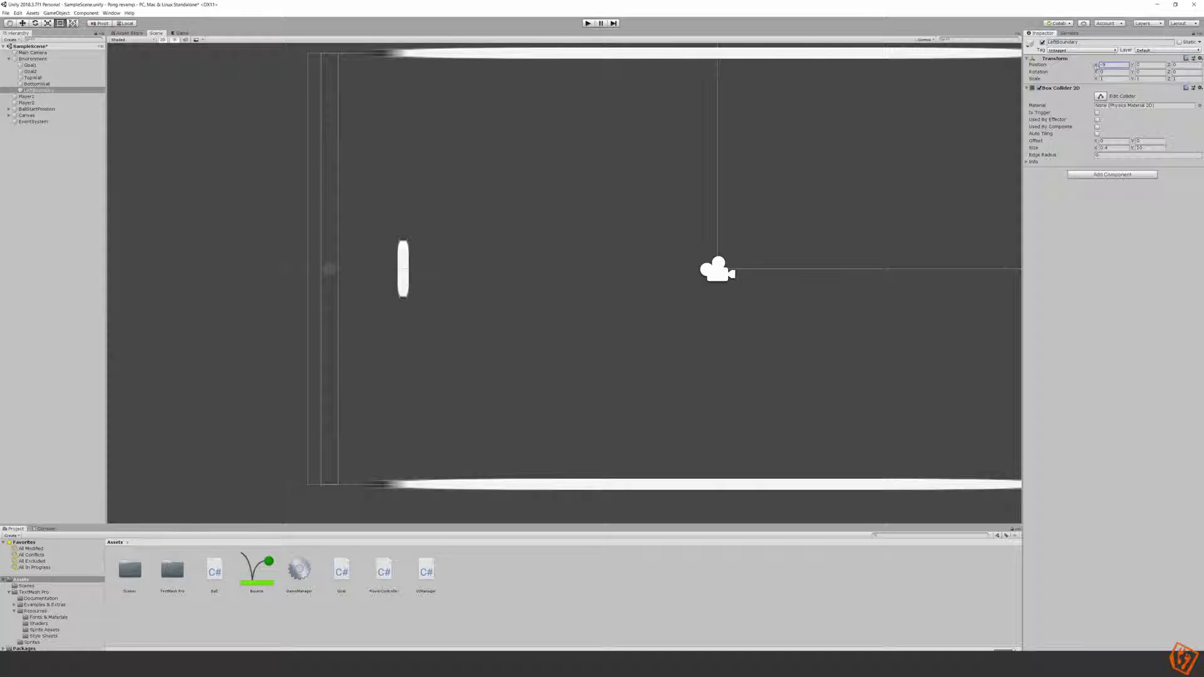
pyautogui.moveTo(1097, 66); pyautogui.dragTo(1098, 65)
pyautogui.click(588, 23)
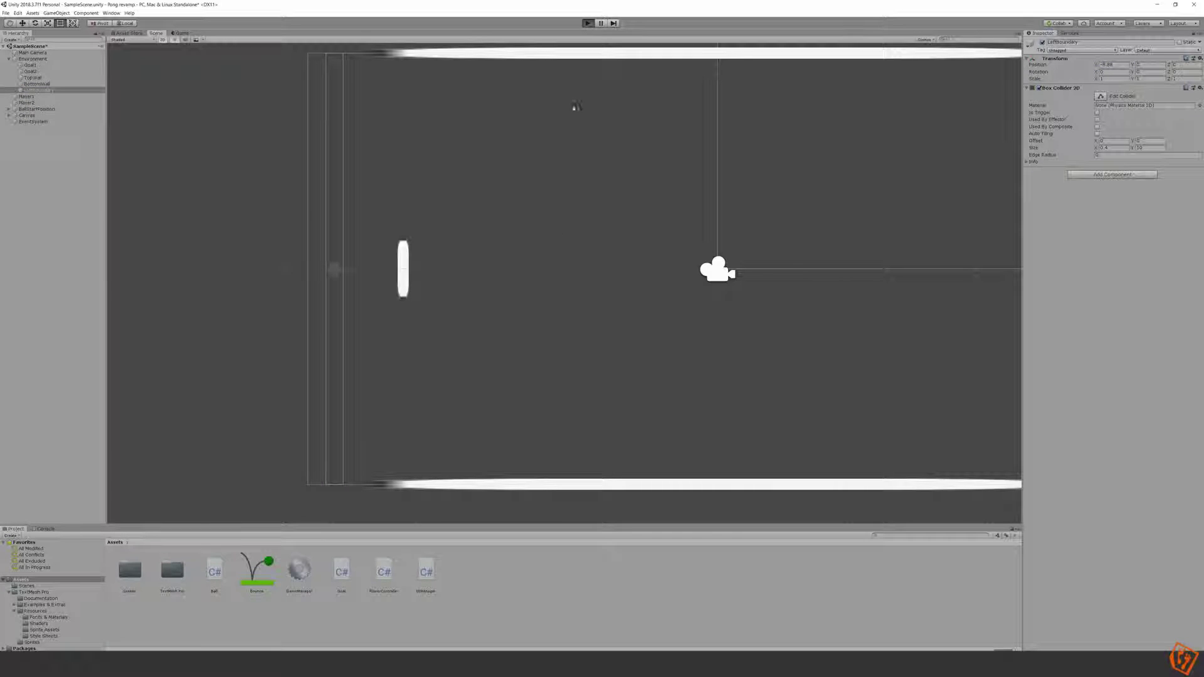
pyautogui.press('w')
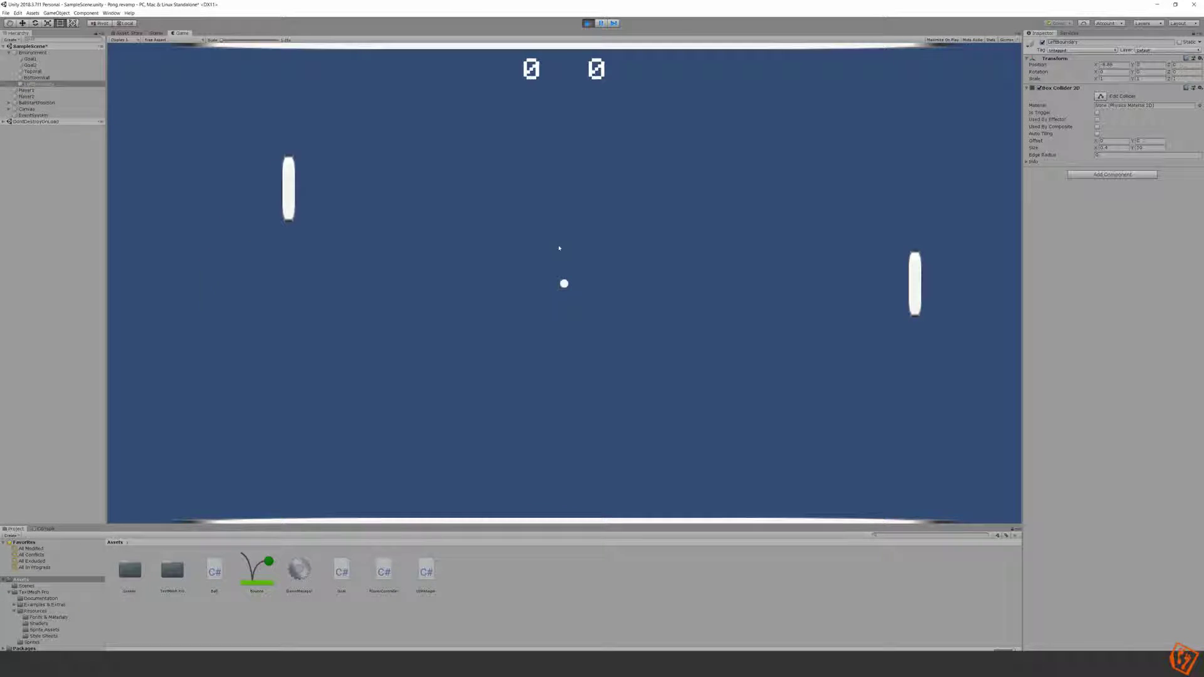
pyautogui.press('s')
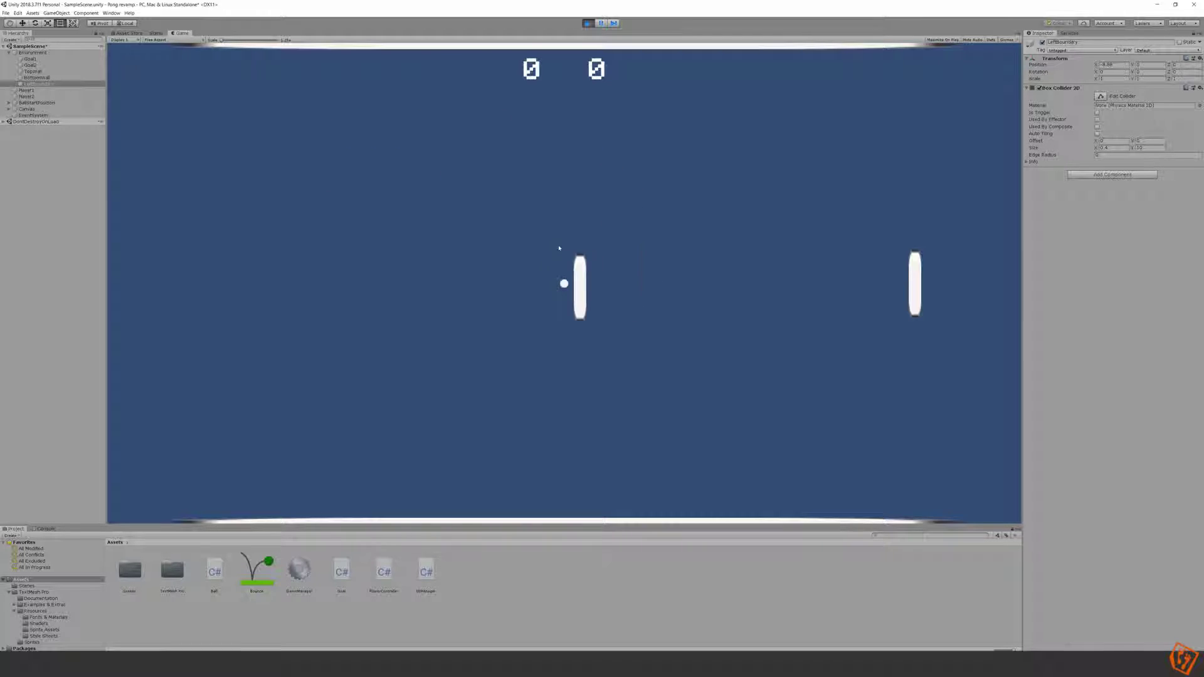
pyautogui.press('w')
pyautogui.press('a')
pyautogui.press('s')
pyautogui.press('d')
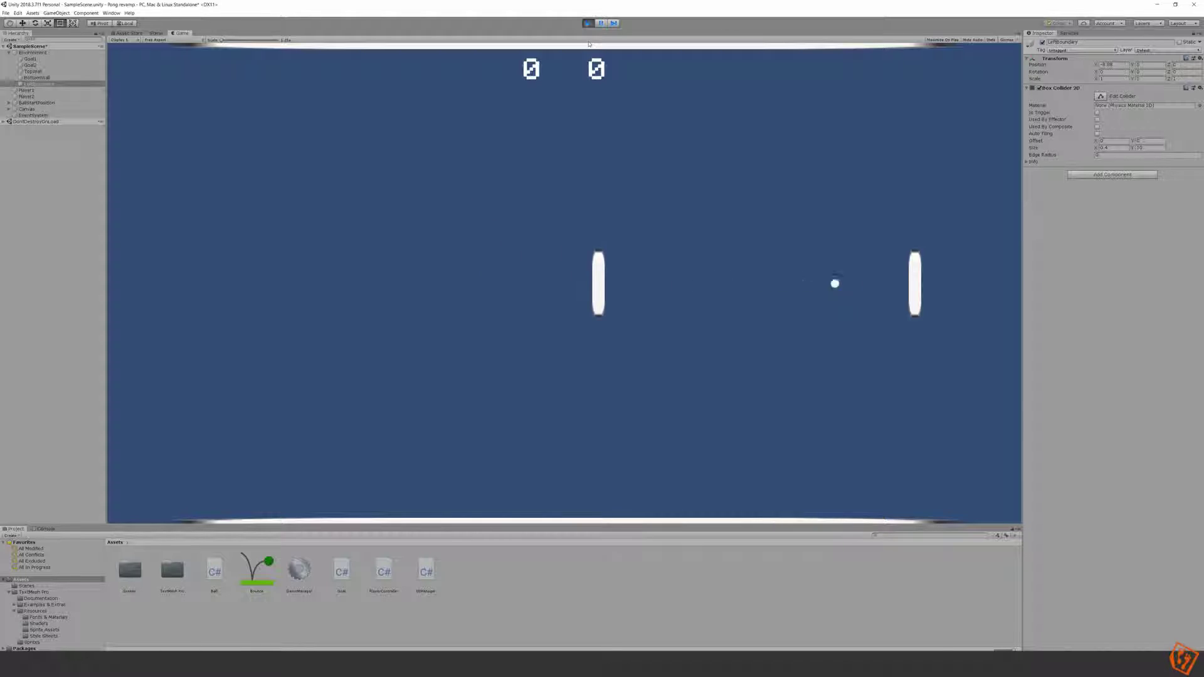
pyautogui.press('w')
pyautogui.press('a')
pyautogui.press('w')
pyautogui.press('a')
pyautogui.press('s')
pyautogui.press('w')
pyautogui.press('d')
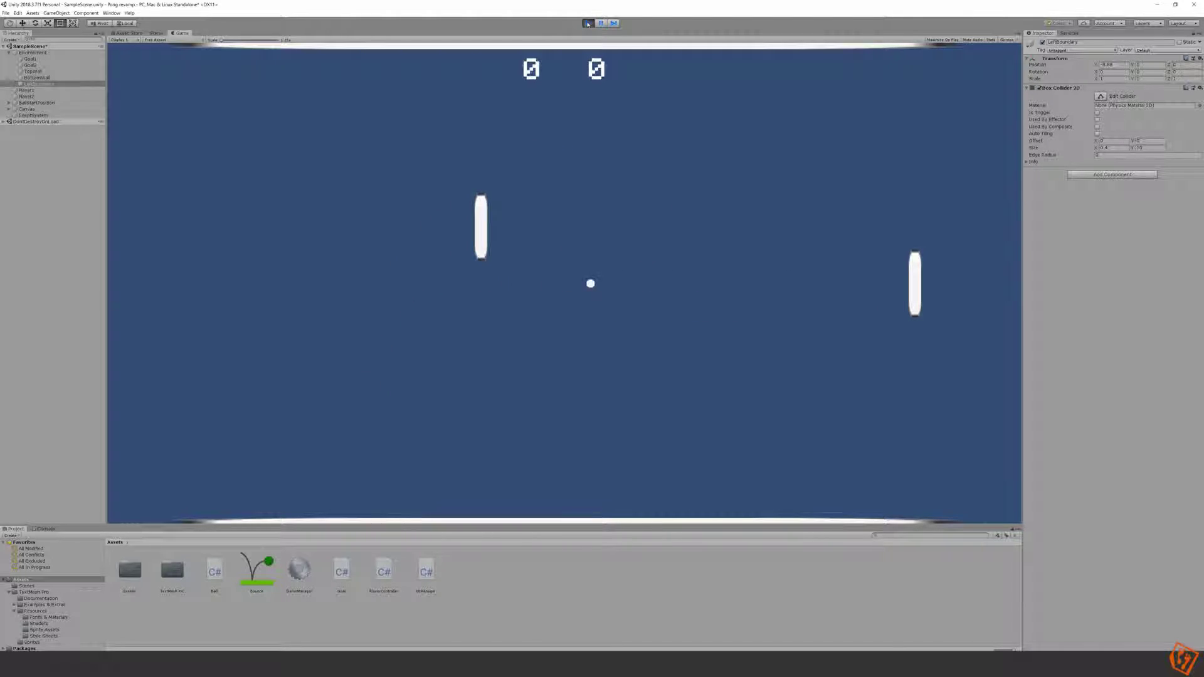
# Stop the game and set LeftBoundary's Position X back to -9.
pyautogui.hotkey('ctrl', 'p')
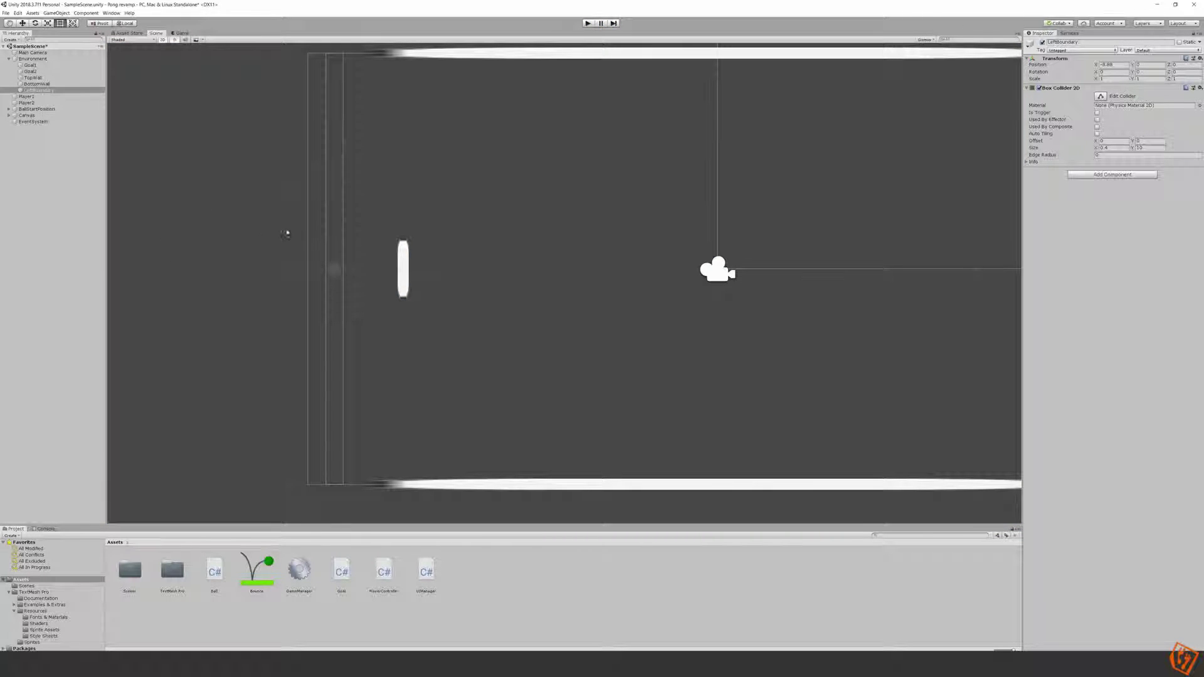
pyautogui.click(1117, 64)
pyautogui.write('-9')
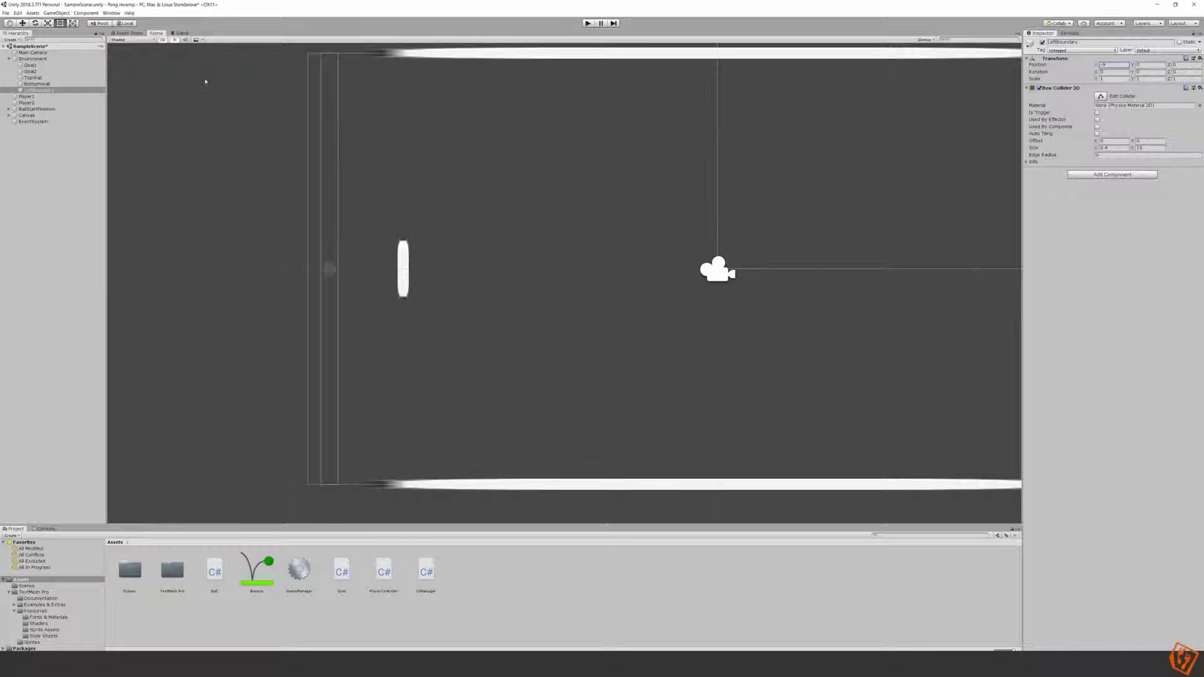
pyautogui.click(38, 91)
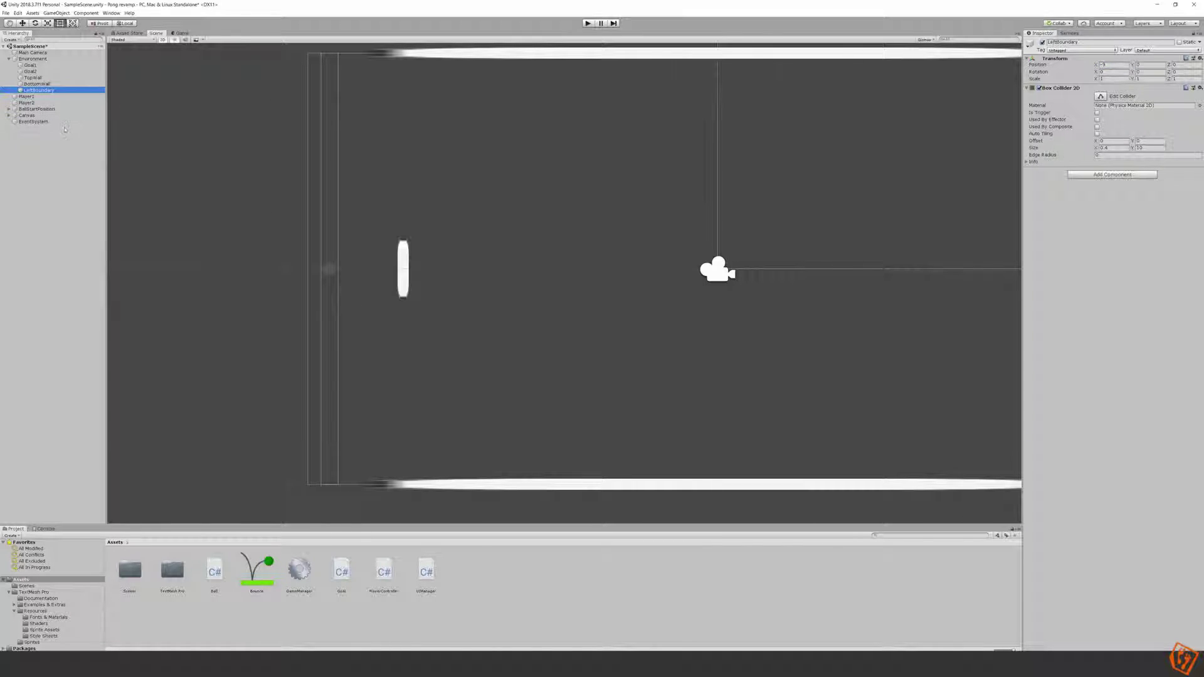
# Add user layers 'Goals' (layer 8) and 'Boundaries' (layer 9) in the layer settings.
pyautogui.click(56, 71)
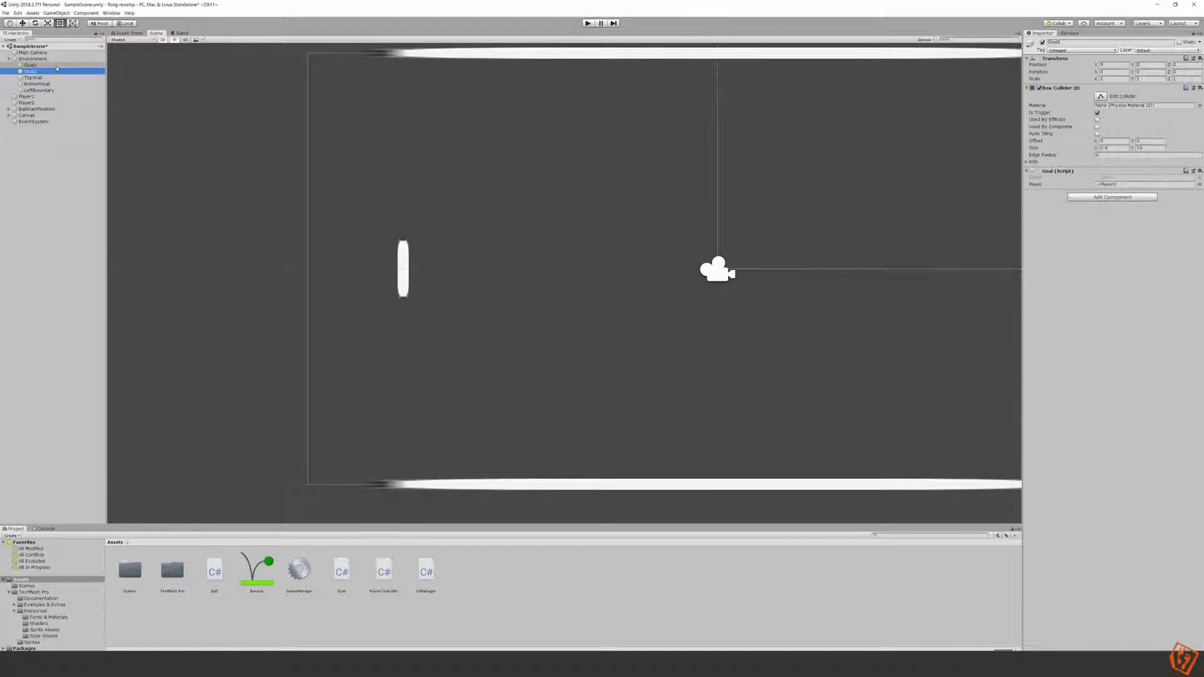
pyautogui.keyDown('ctrl'); pyautogui.click(56, 66); pyautogui.keyUp('ctrl')
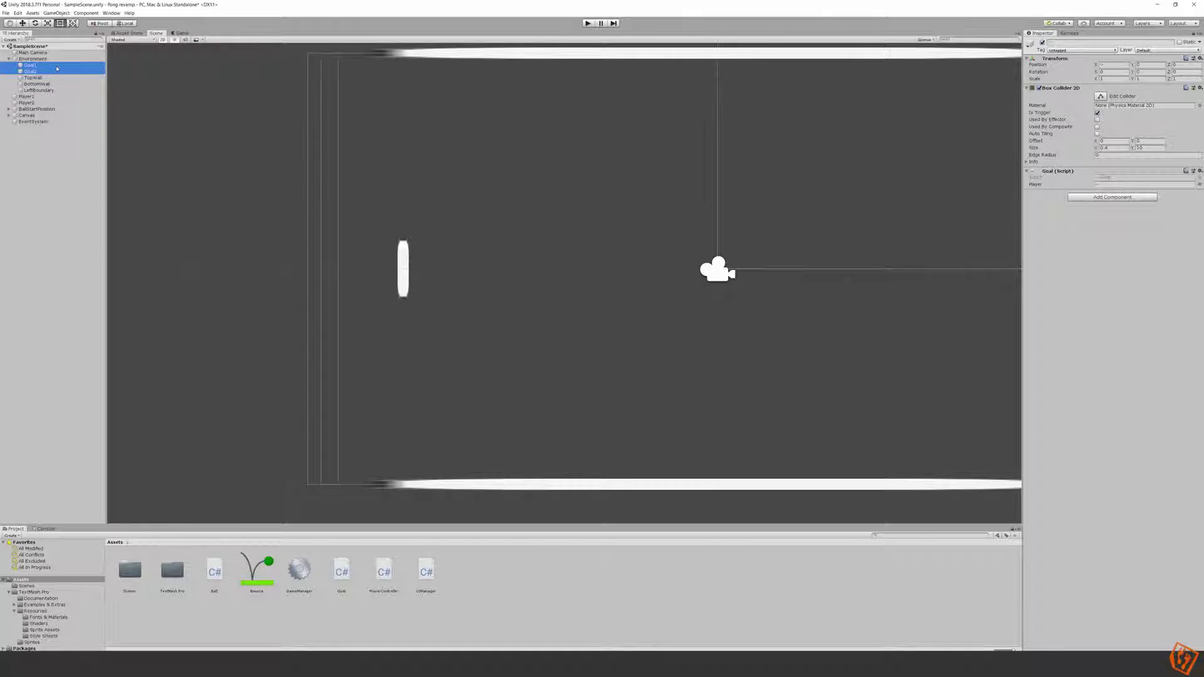
pyautogui.click(1158, 50)
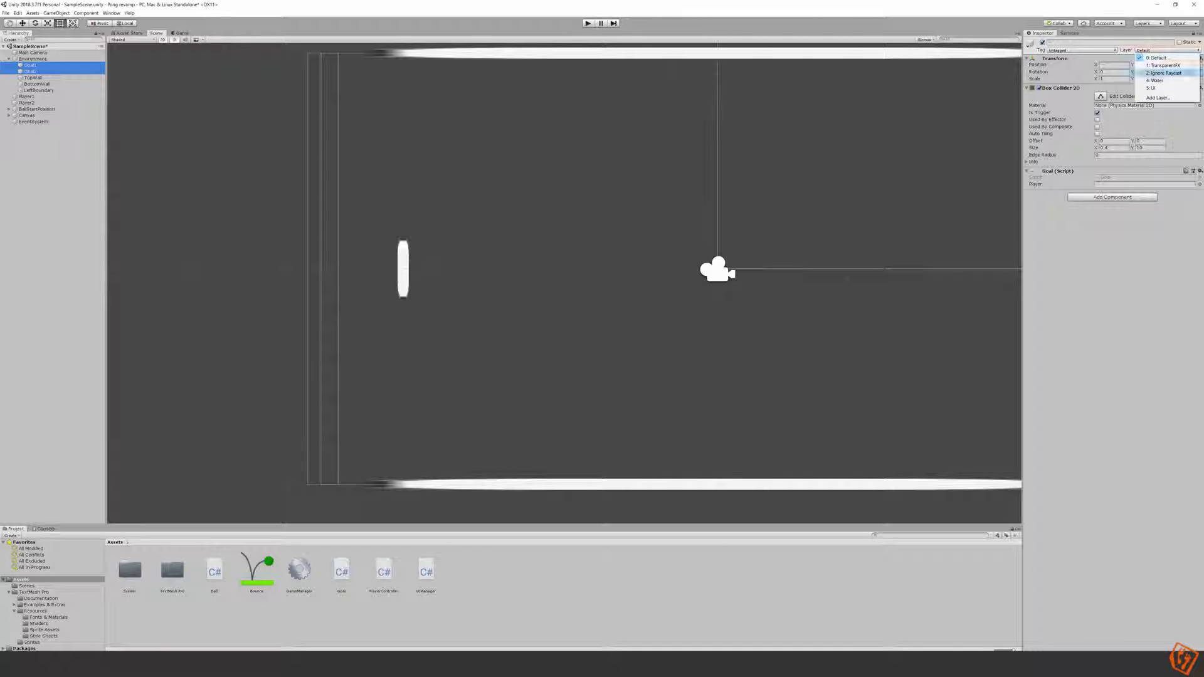
pyautogui.click(1160, 98)
pyautogui.click(1140, 57)
pyautogui.click(1150, 51)
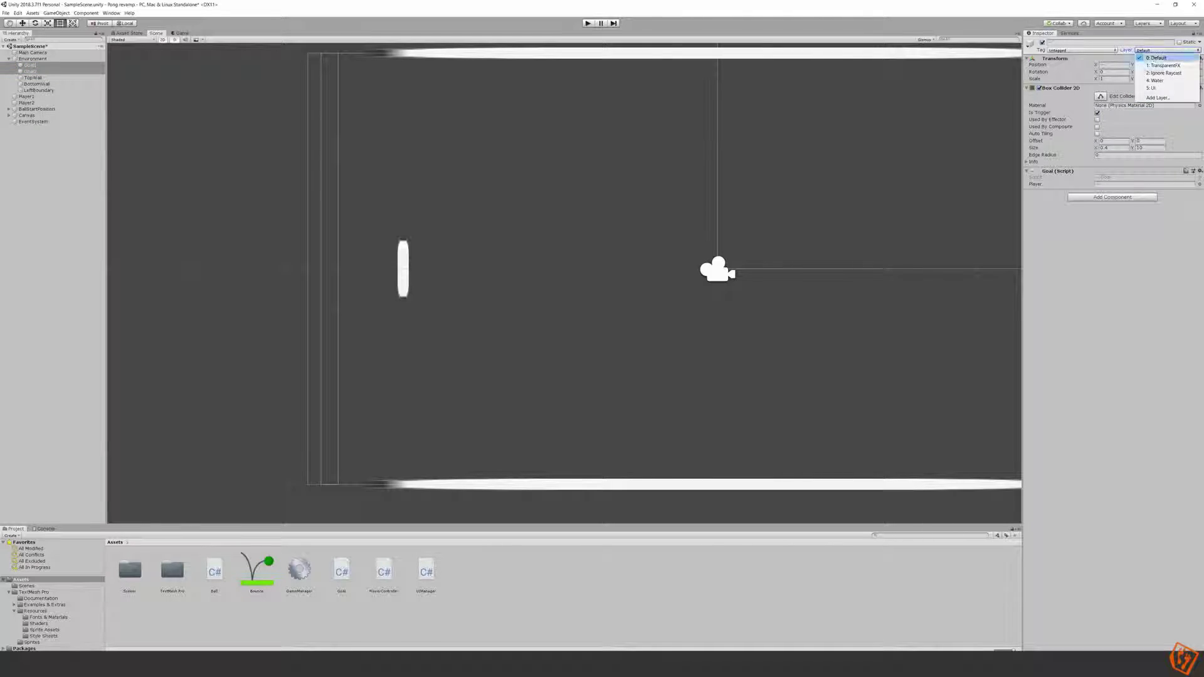
pyautogui.click(1159, 98)
pyautogui.click(1102, 139)
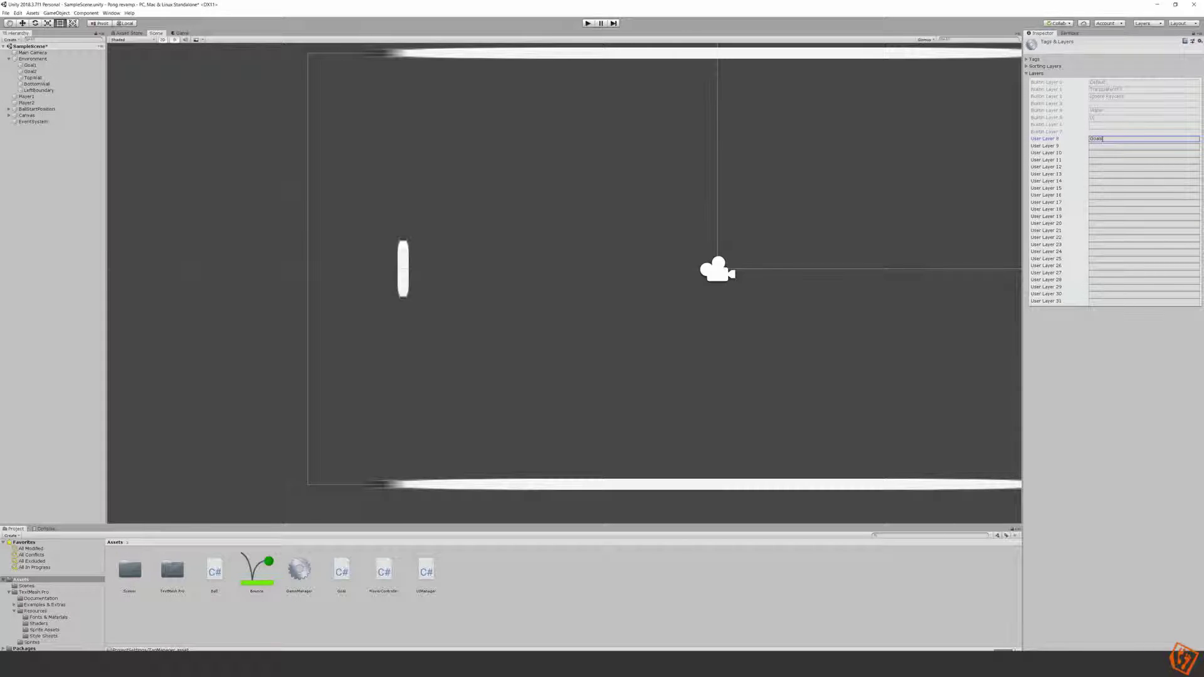
pyautogui.click(1129, 146)
pyautogui.click(1121, 366)
# Assign Goal1 and Goal2 to the Goals layer and LeftBoundary to Boundaries.
pyautogui.click(30, 65)
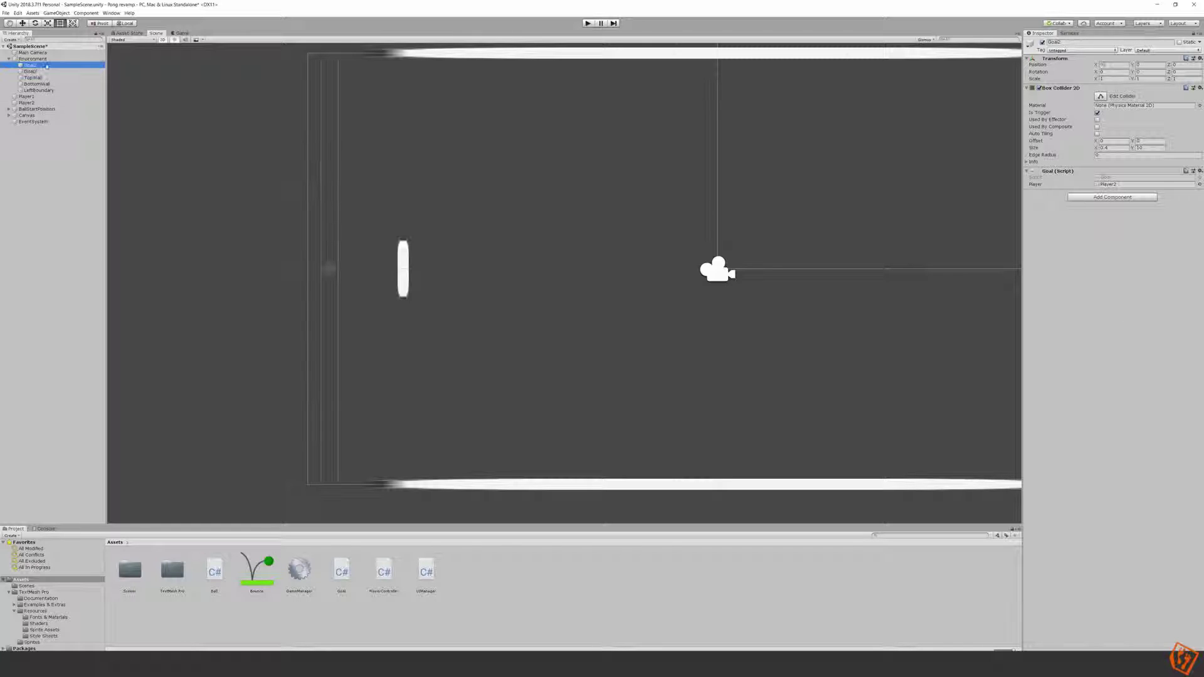
pyautogui.keyDown('shift'); pyautogui.click(81, 71); pyautogui.keyUp('shift')
pyautogui.click(1167, 50)
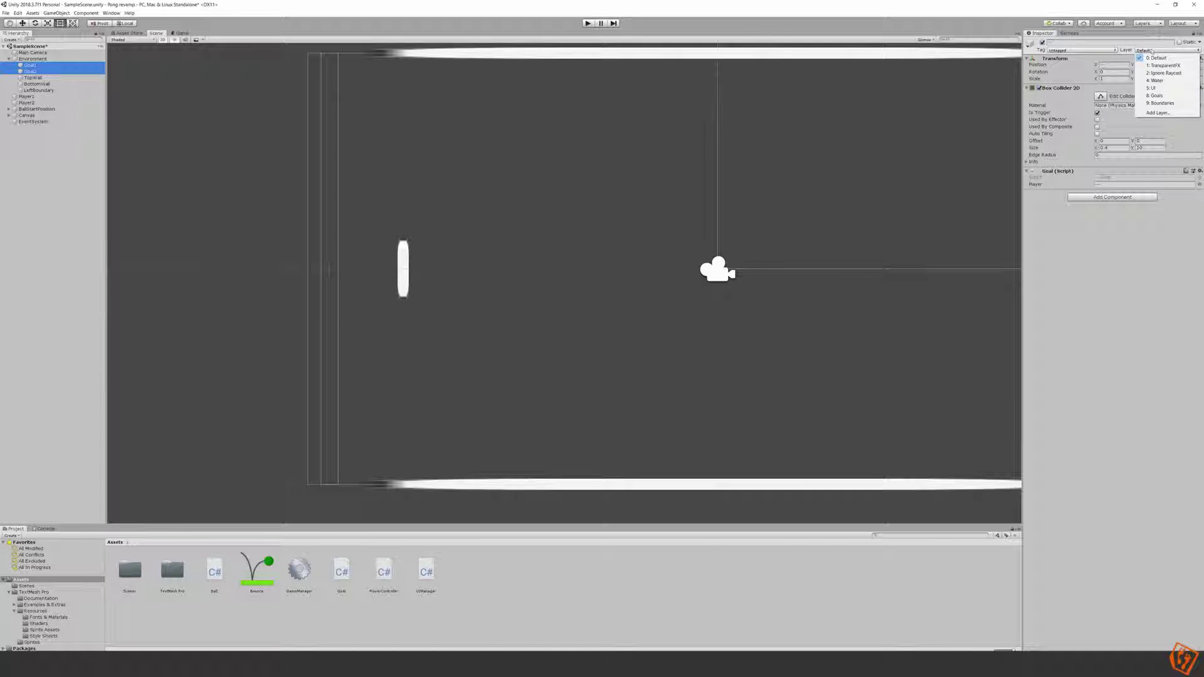
pyautogui.click(1170, 95)
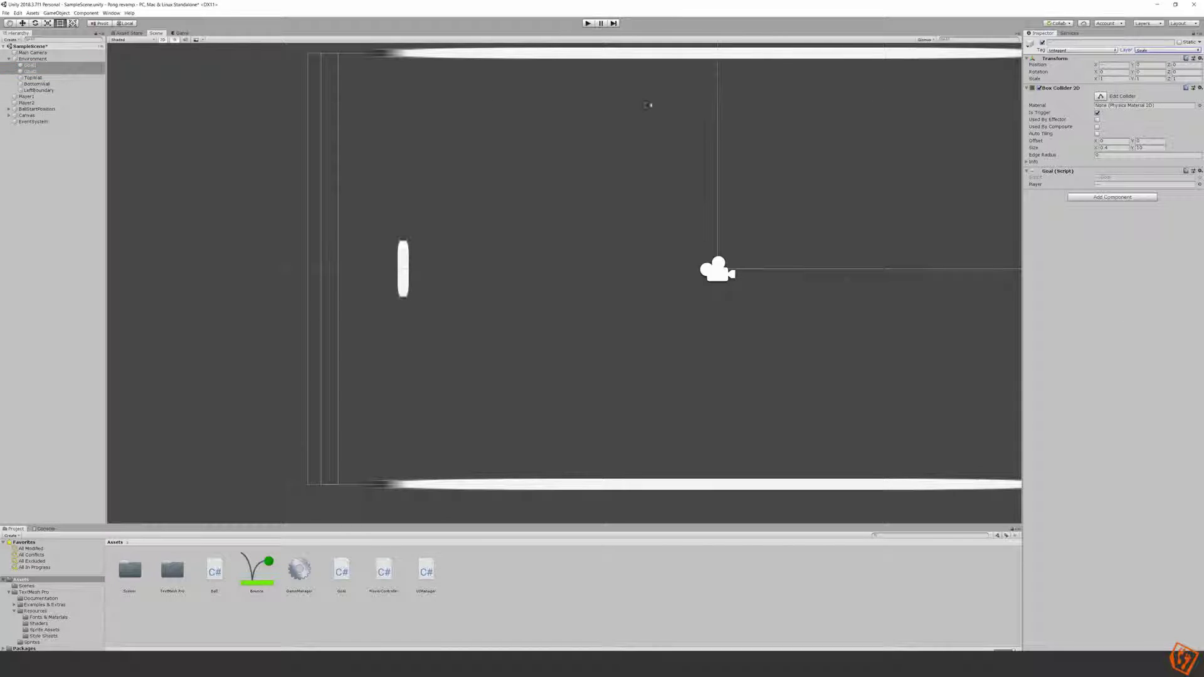
pyautogui.click(54, 91)
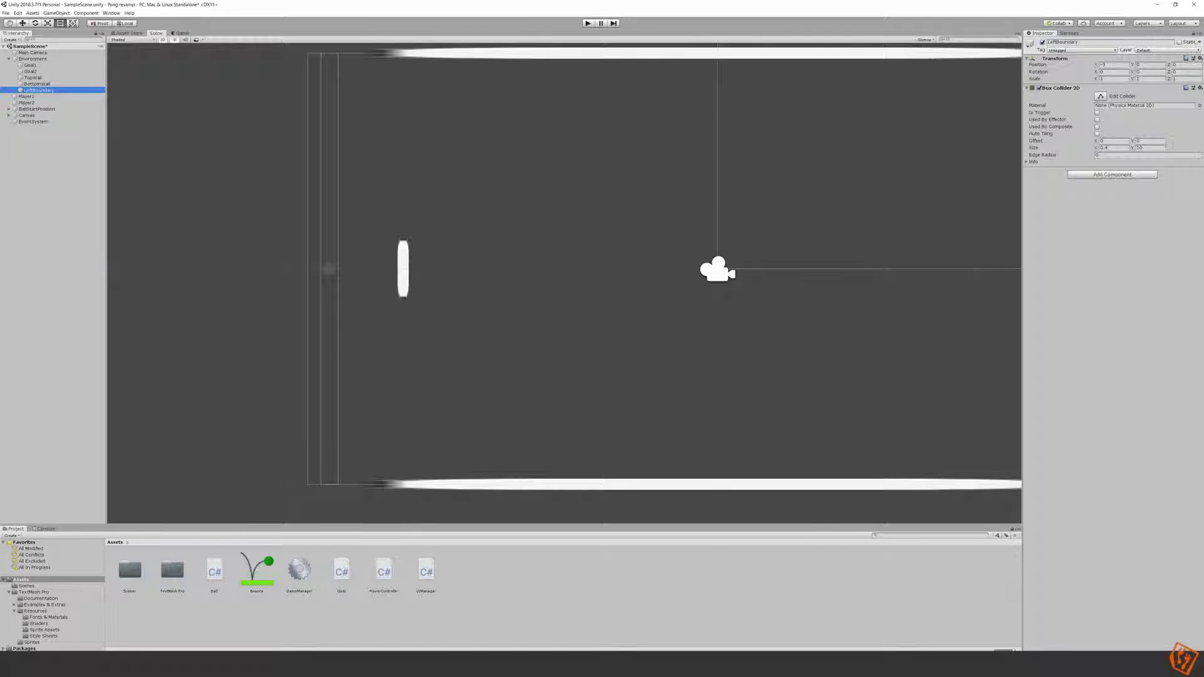
pyautogui.click(1167, 50)
pyautogui.click(1171, 104)
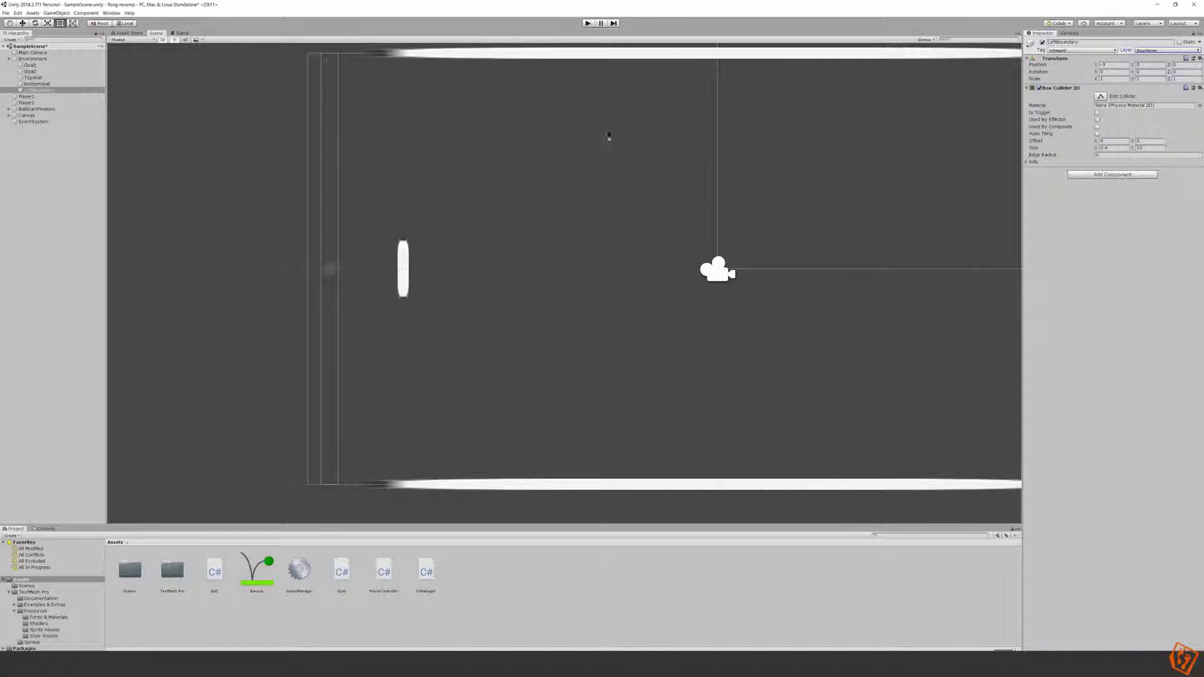
pyautogui.click(19, 13)
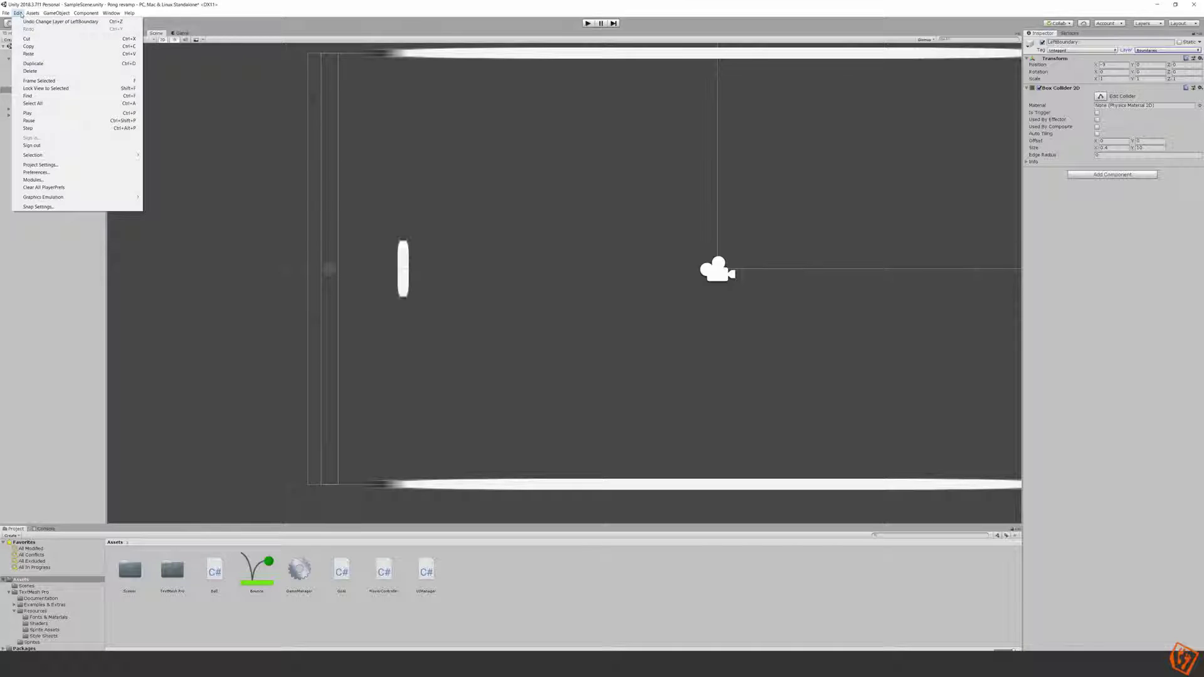
pyautogui.click(58, 166)
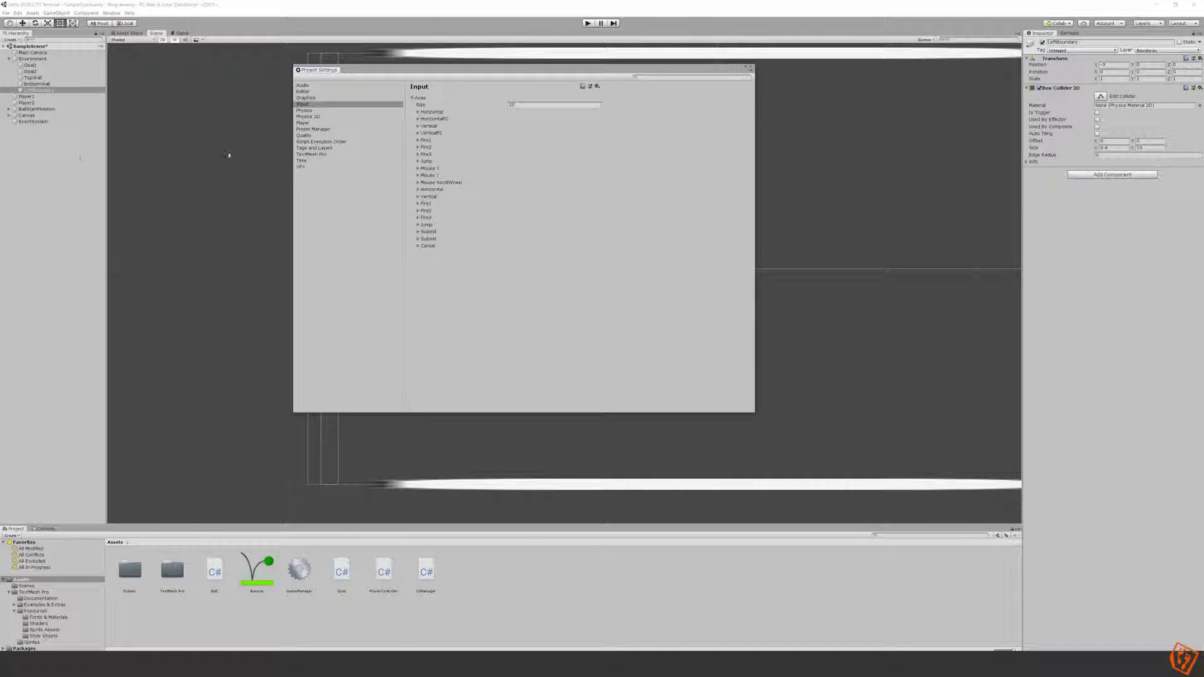
pyautogui.click(318, 118)
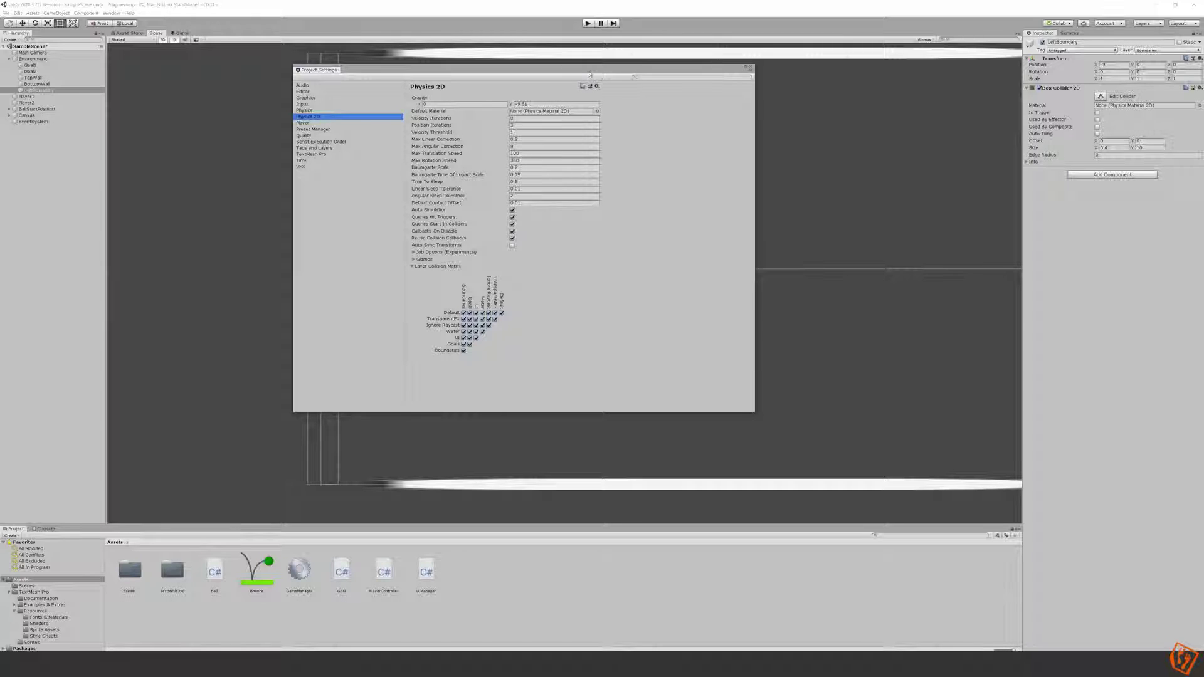
pyautogui.moveTo(590, 73); pyautogui.dragTo(744, 83)
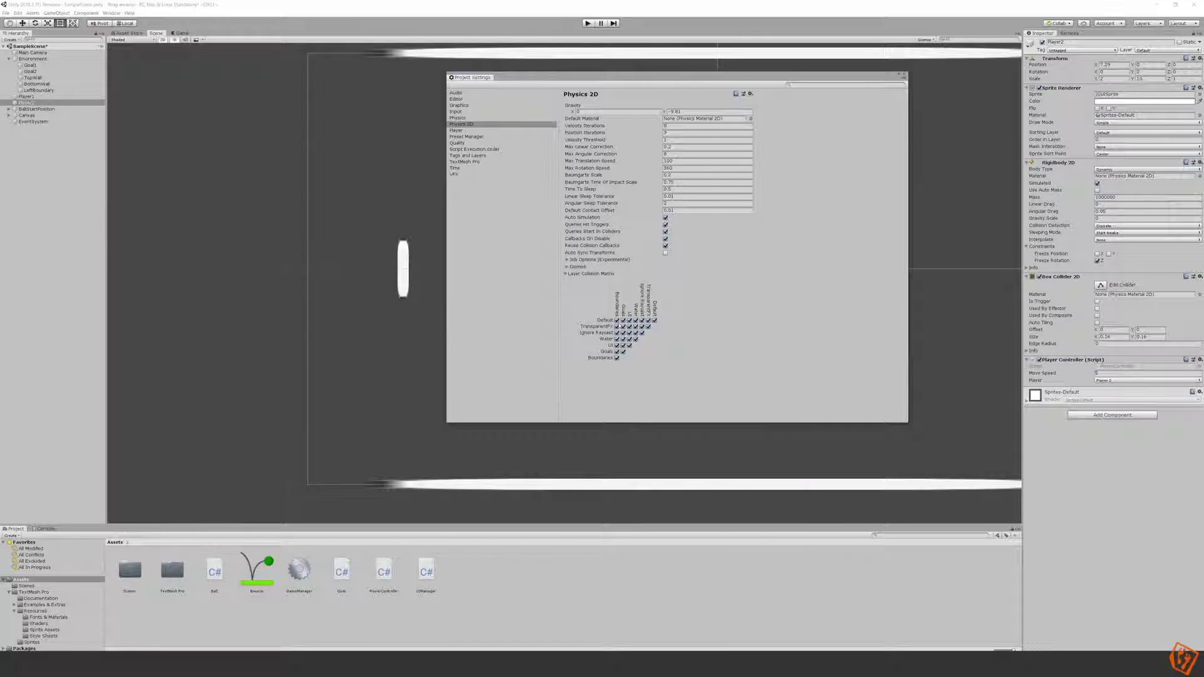
pyautogui.click(903, 76)
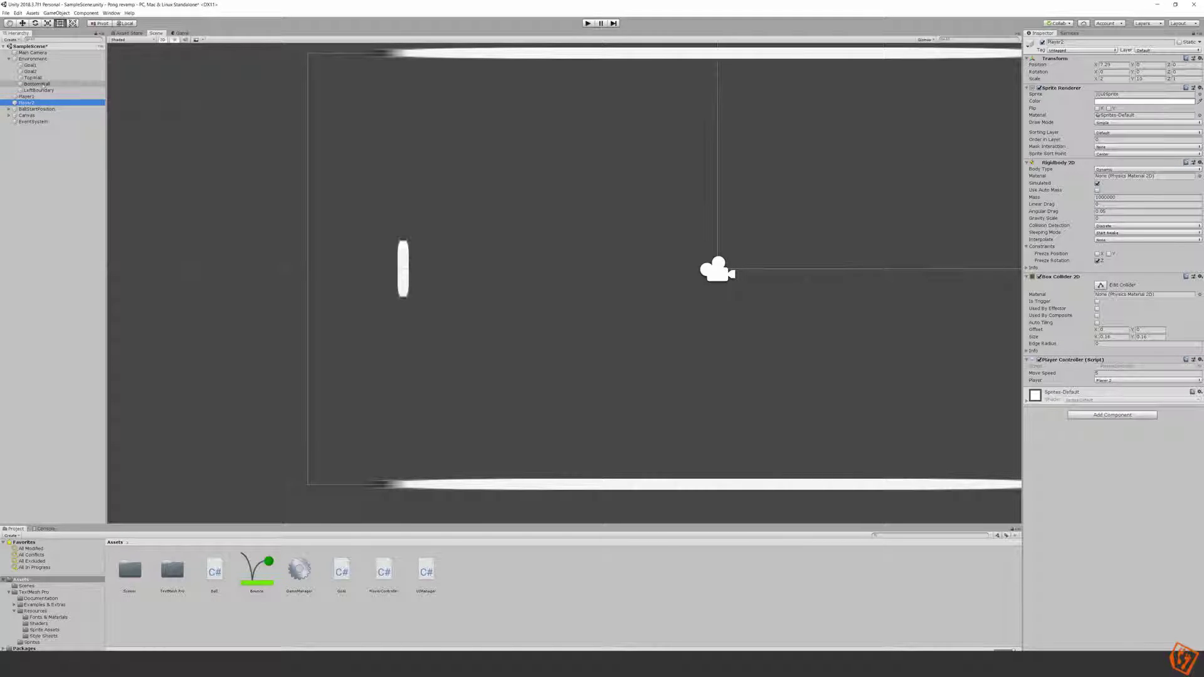
# Add a new User Layer 10 named 'Ball'.
pyautogui.click(37, 109)
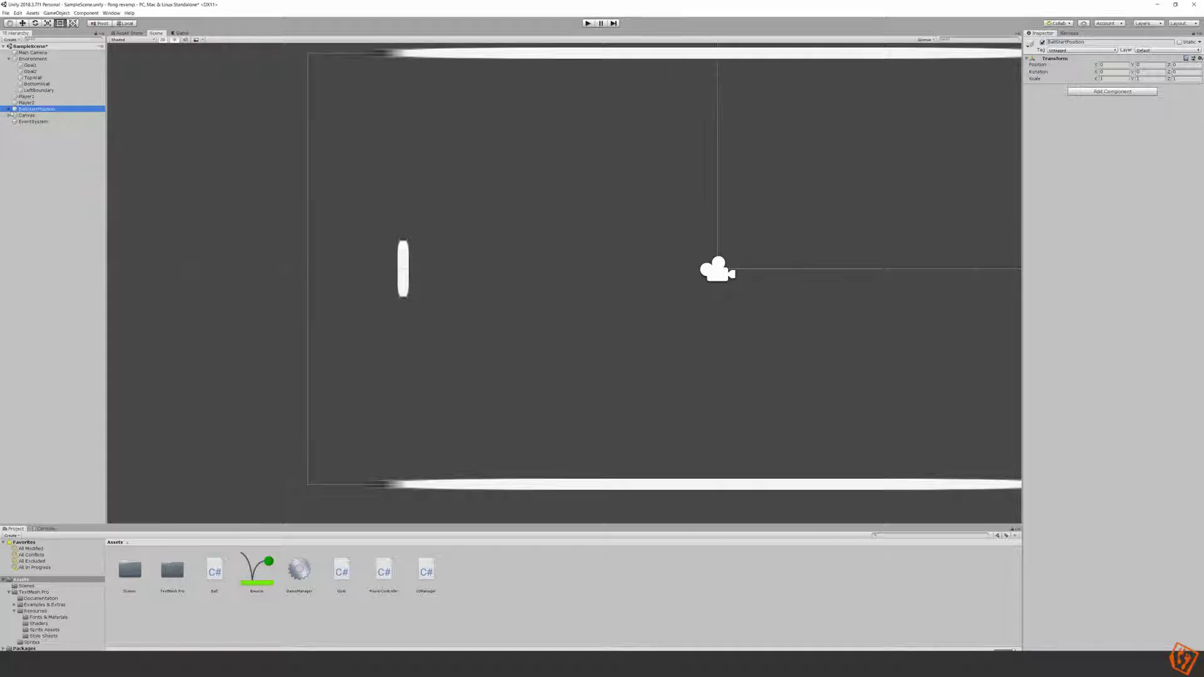
pyautogui.press('Right')
pyautogui.press('Down')
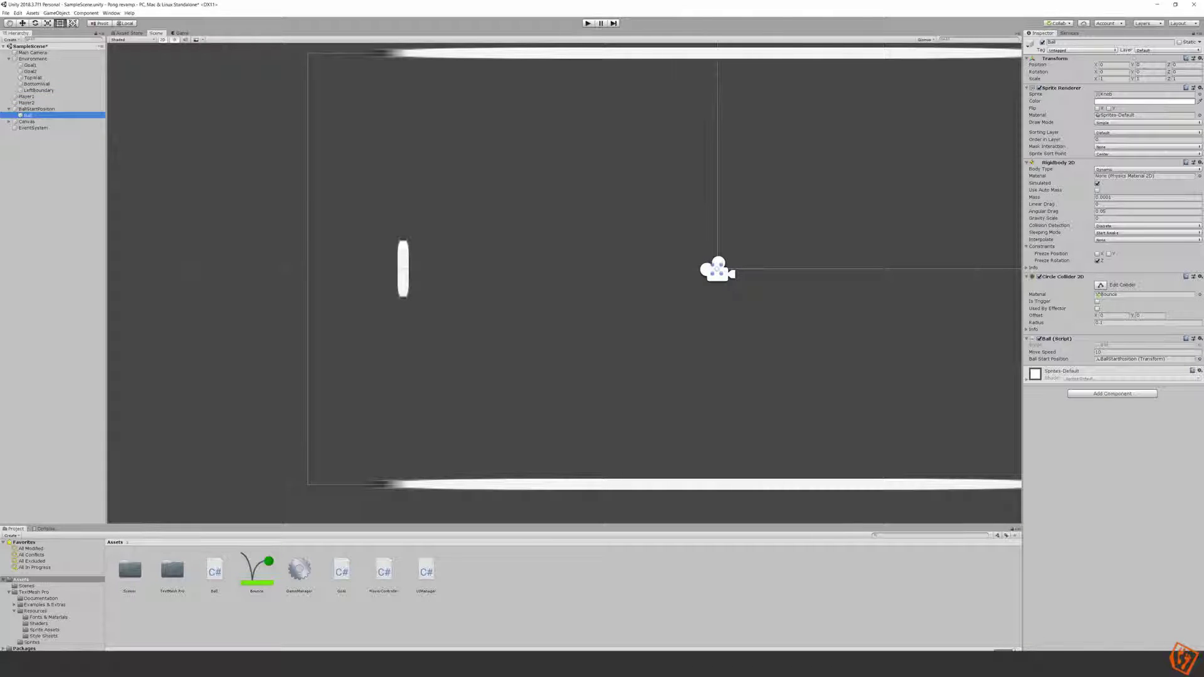
pyautogui.press('Up')
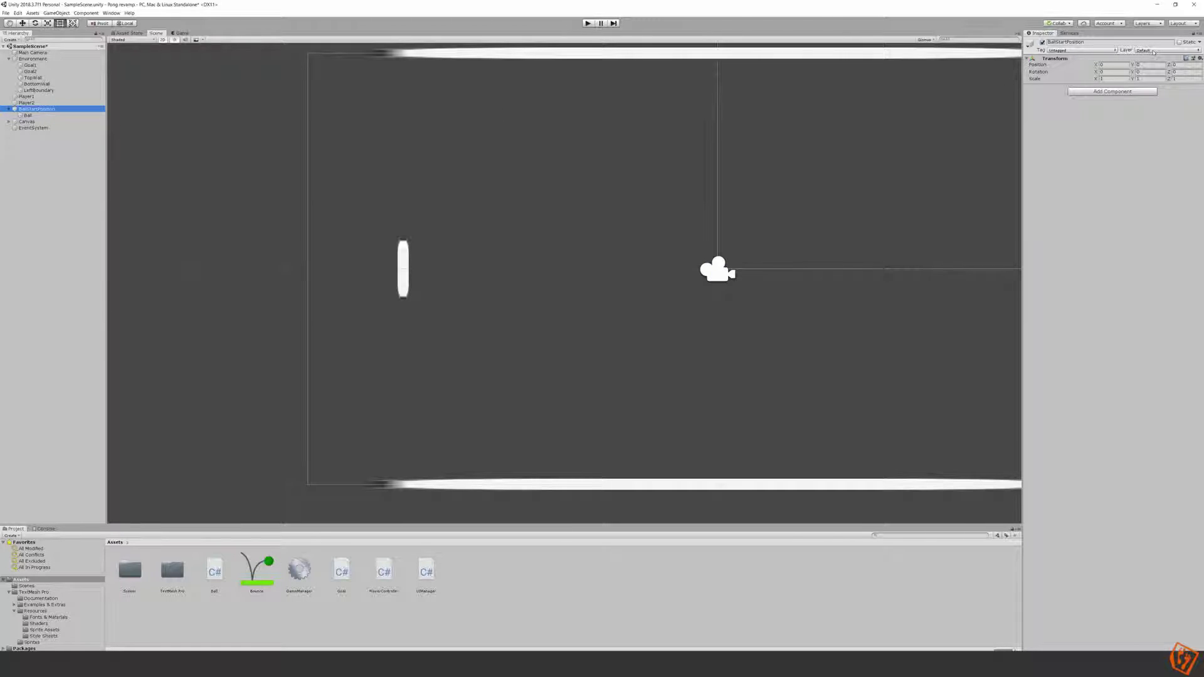
pyautogui.click(1155, 52)
pyautogui.click(1151, 113)
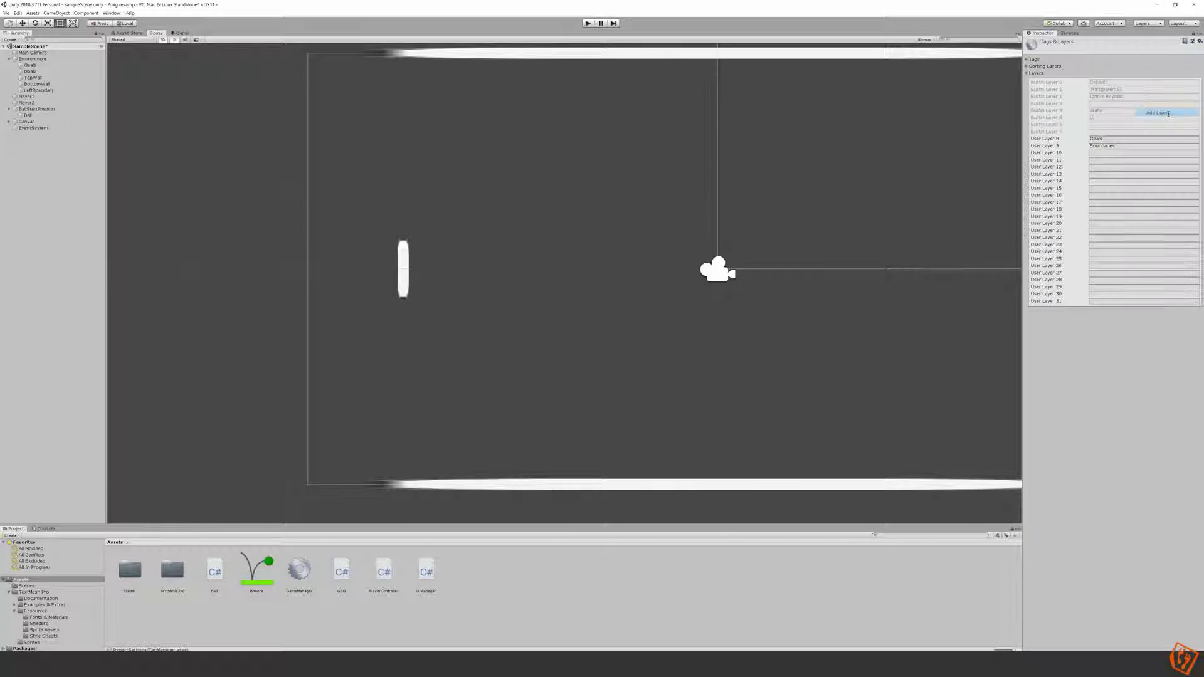
pyautogui.click(1114, 152)
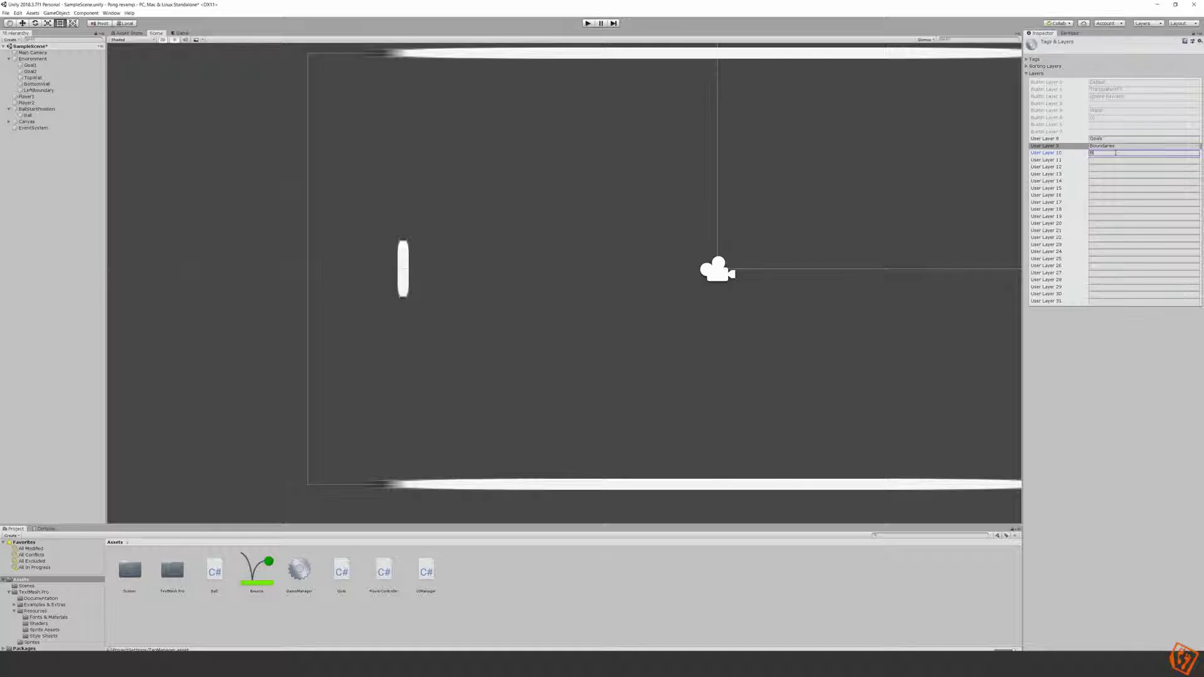
pyautogui.press('Return')
# Set BallStartPosition's layer to Ball, applying it to its children too.
pyautogui.click(37, 109)
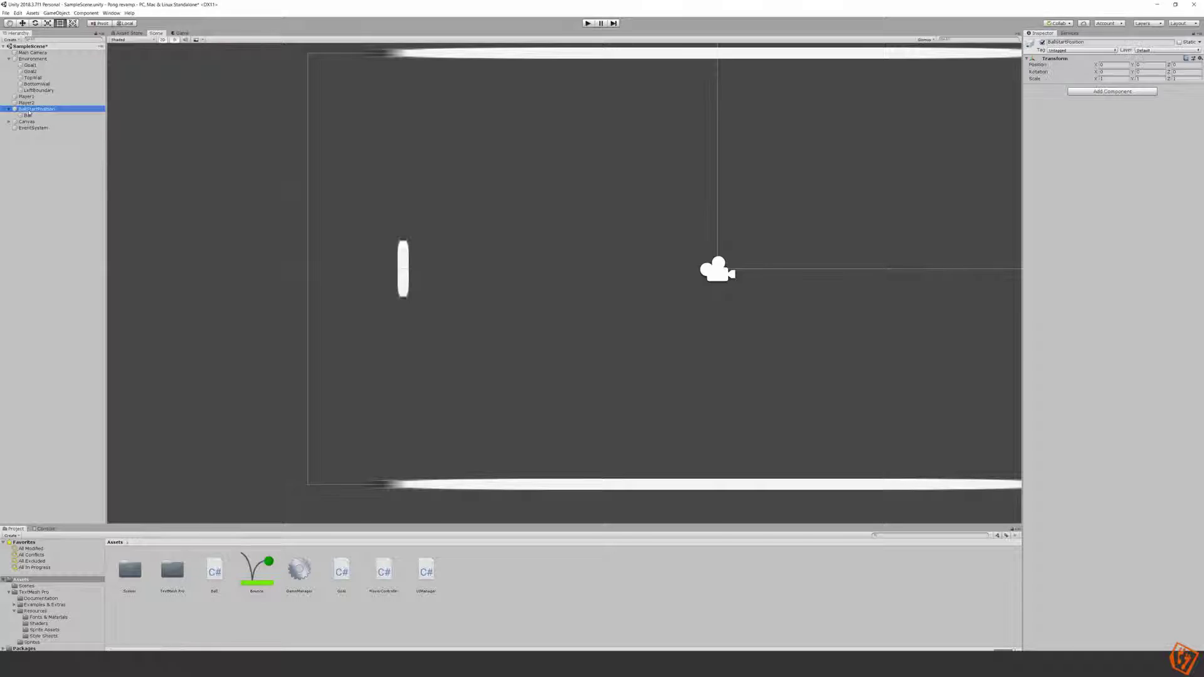
pyautogui.click(1149, 50)
pyautogui.click(1156, 112)
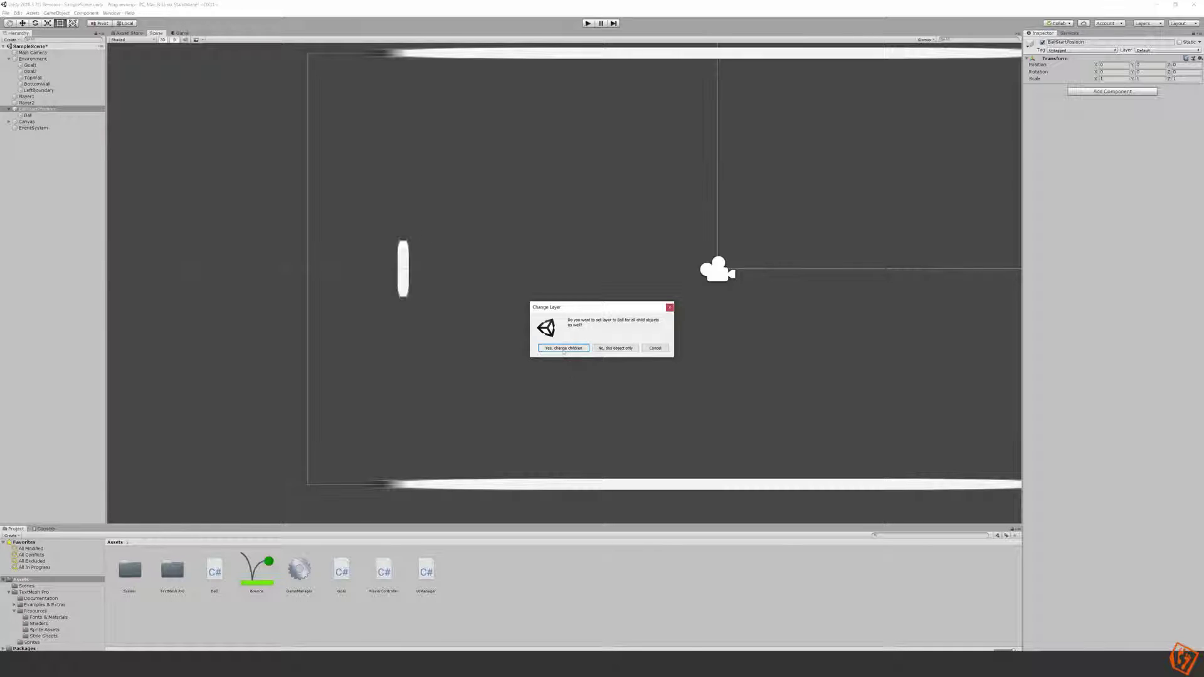
pyautogui.click(564, 349)
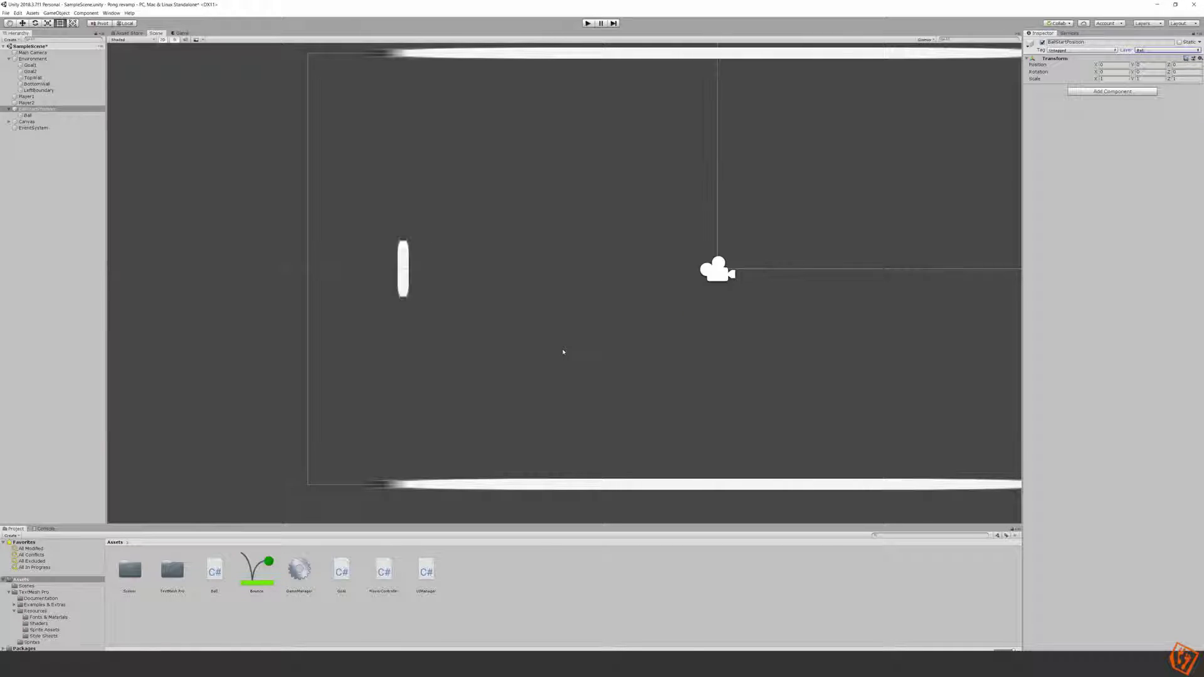
# In Project Settings > Physics 2D, uncheck the Boundaries/Ball box in the Layer Collision Matrix.
pyautogui.click(17, 13)
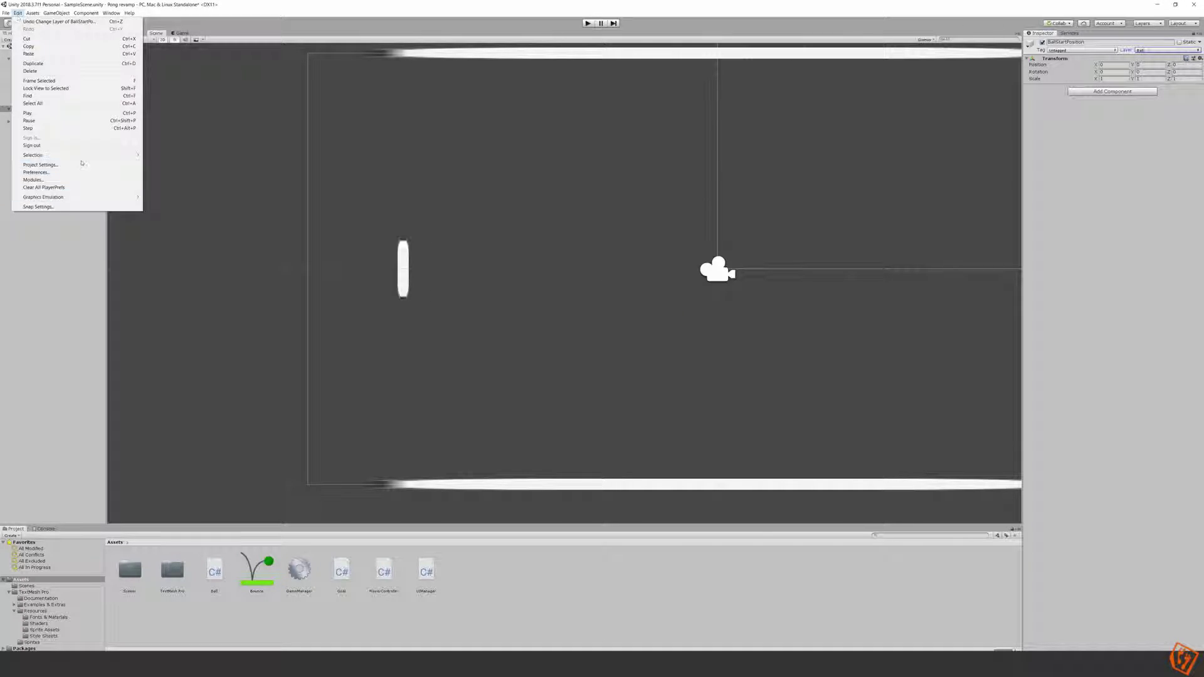
pyautogui.click(36, 172)
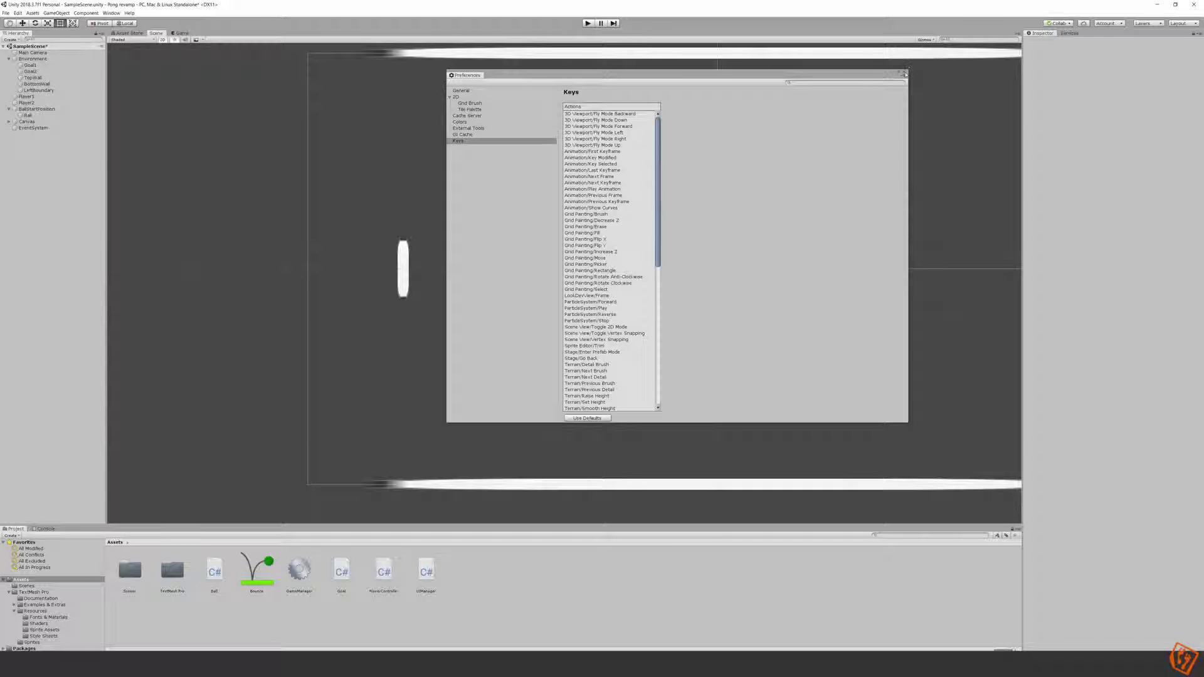
pyautogui.click(906, 74)
pyautogui.click(18, 13)
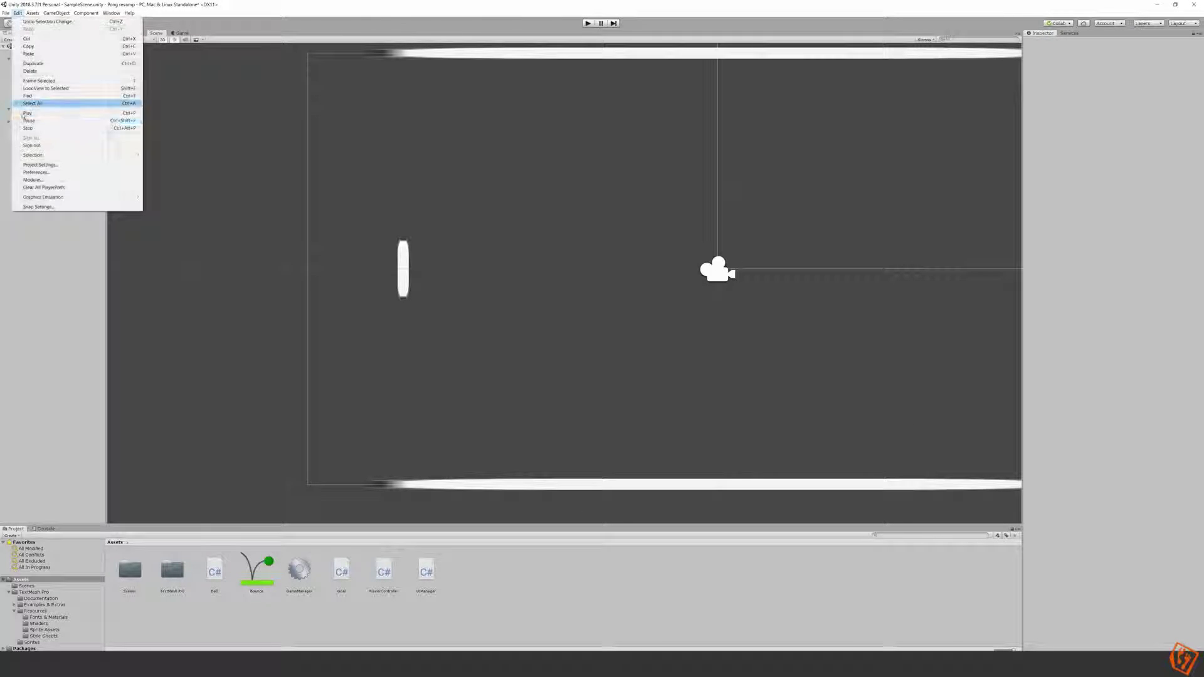
pyautogui.click(40, 164)
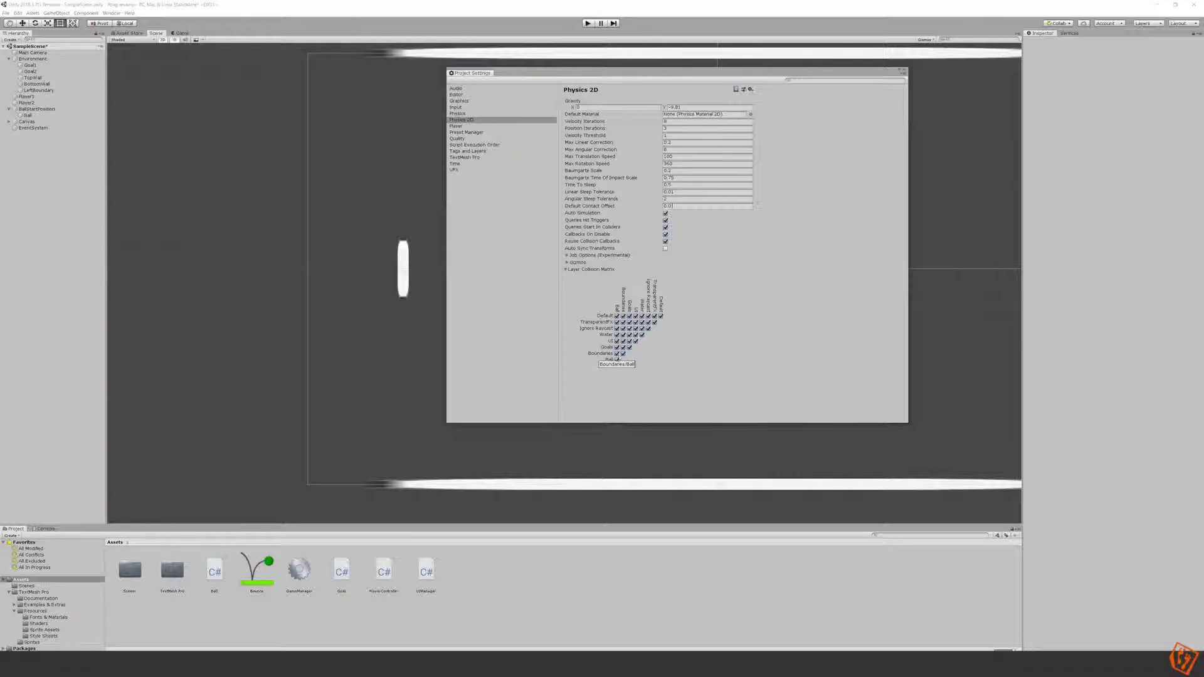
pyautogui.click(618, 354)
# Close Project Settings, nudge LeftBoundary to X -8.74, and start a playtest.
pyautogui.click(904, 71)
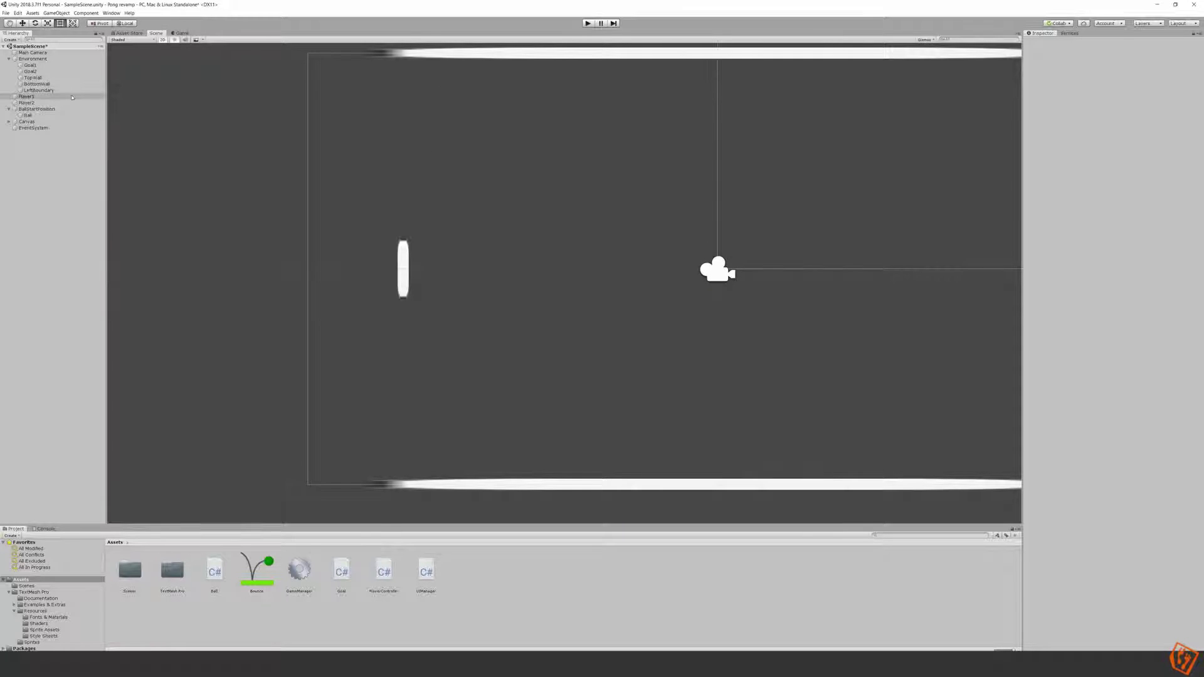
pyautogui.click(39, 90)
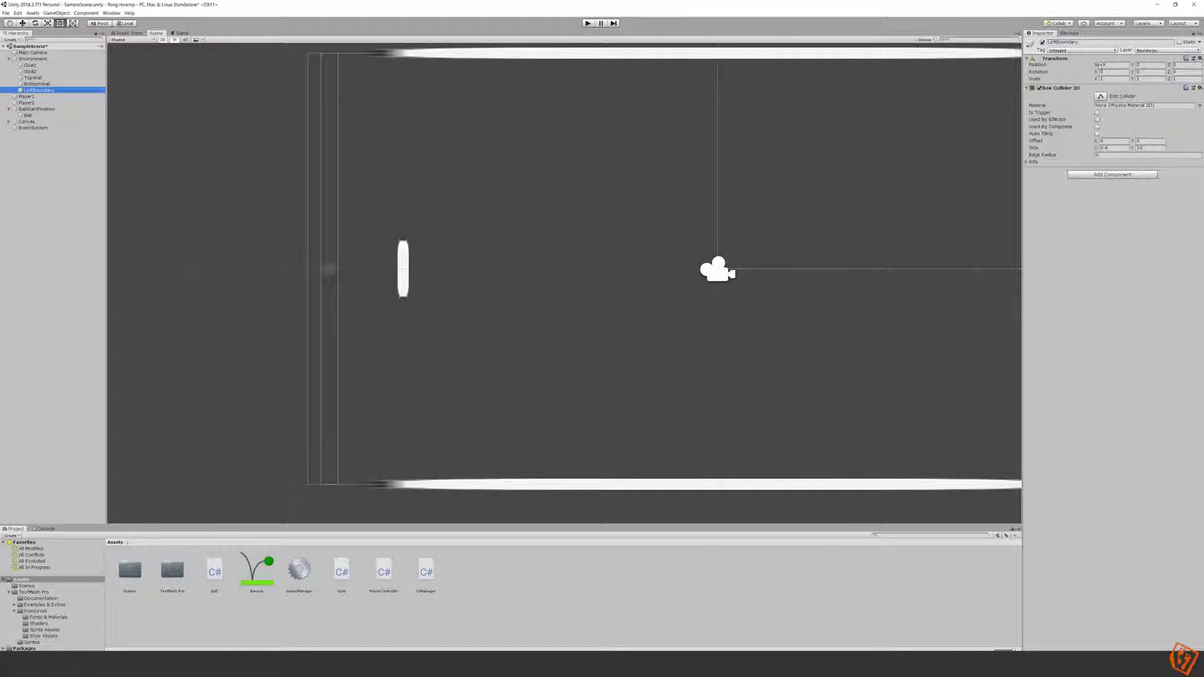
pyautogui.moveTo(1096, 65); pyautogui.dragTo(1102, 66)
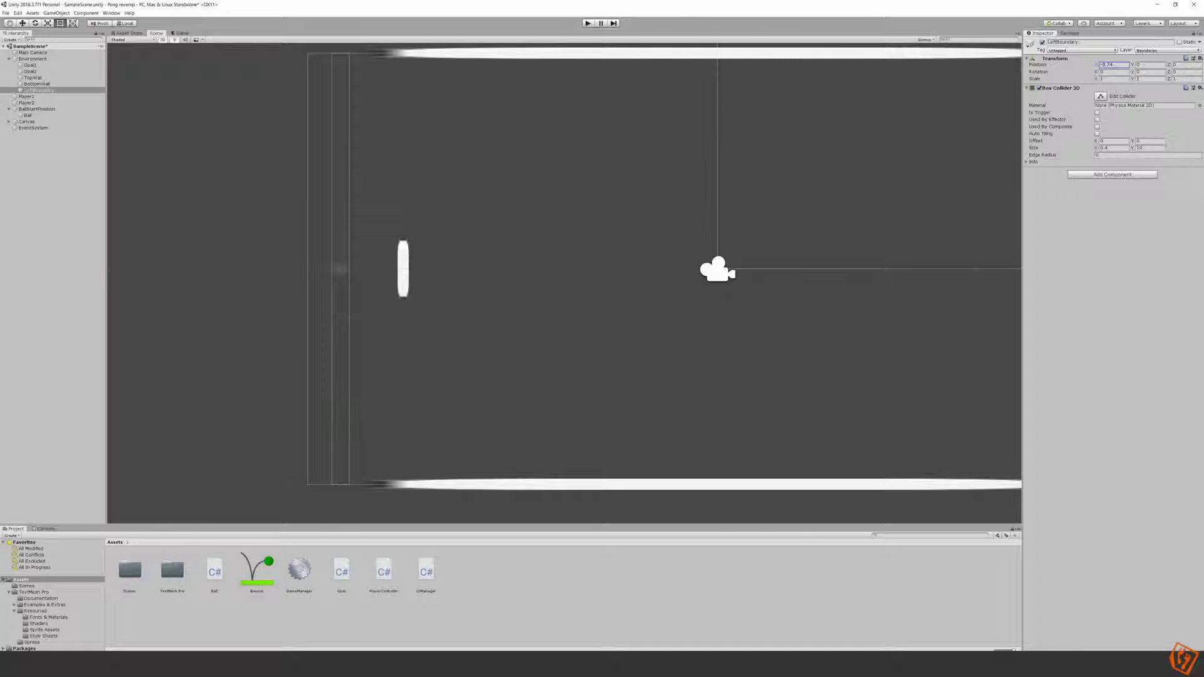
pyautogui.click(588, 23)
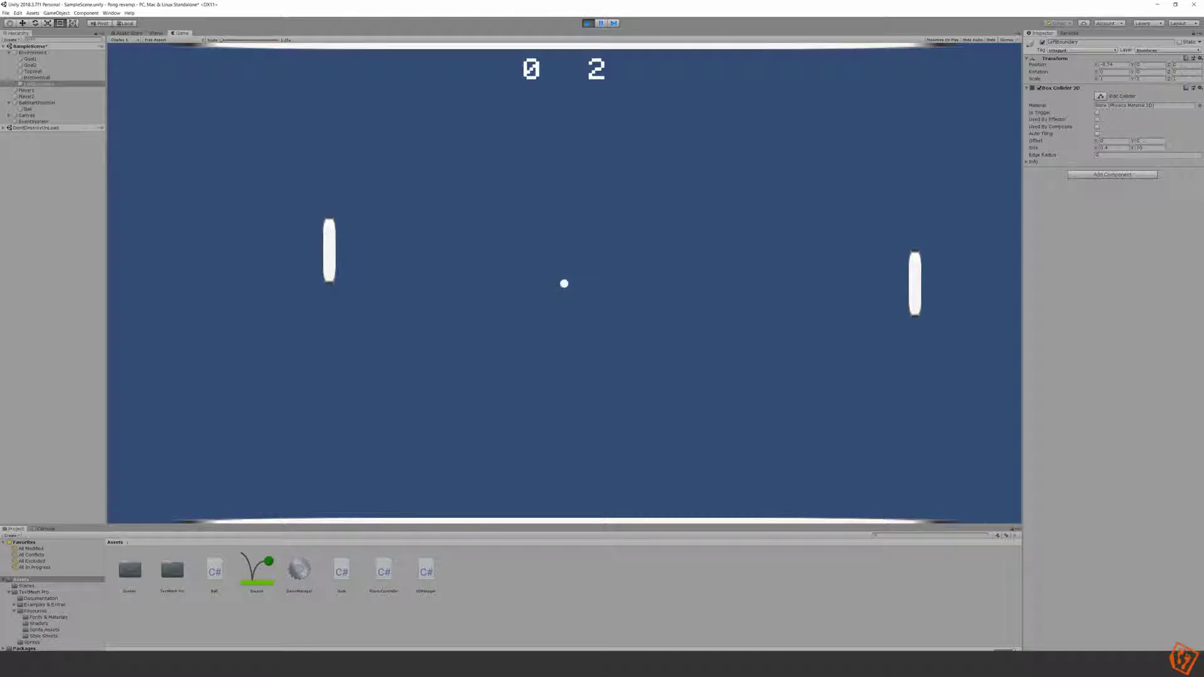
# Stop the playtest, duplicate LeftBoundary and rename the copy 'RightBoundary'.
pyautogui.click(587, 24)
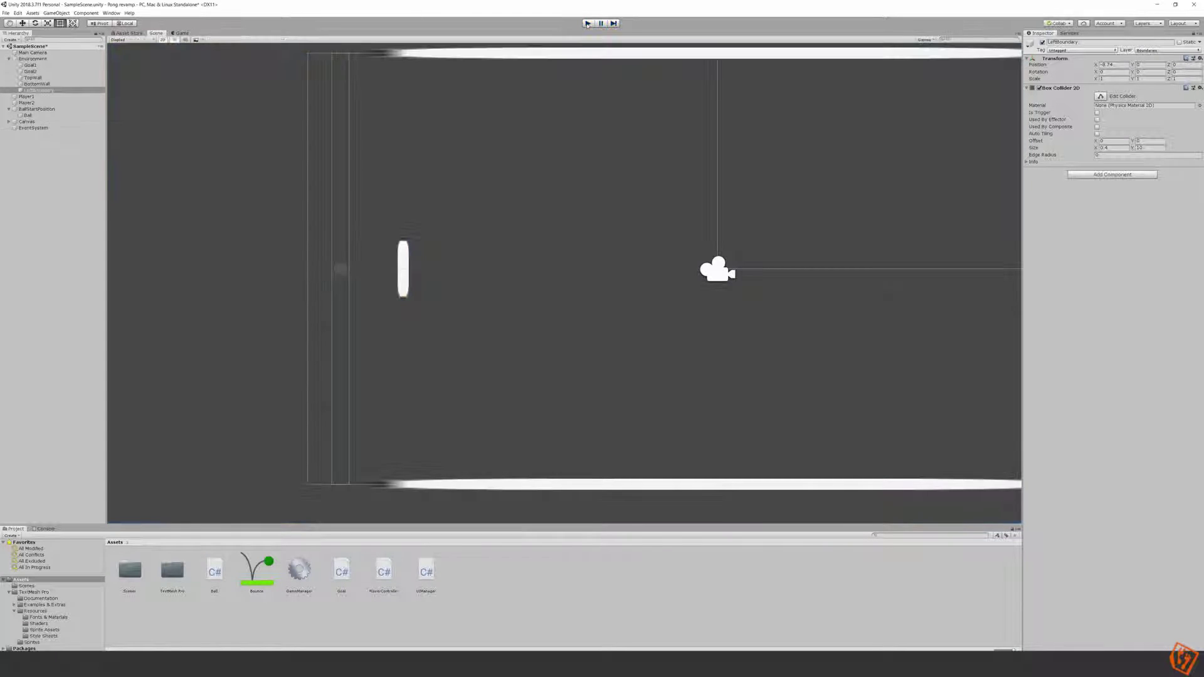
pyautogui.click(48, 91)
pyautogui.hotkey('ctrl', 'd')
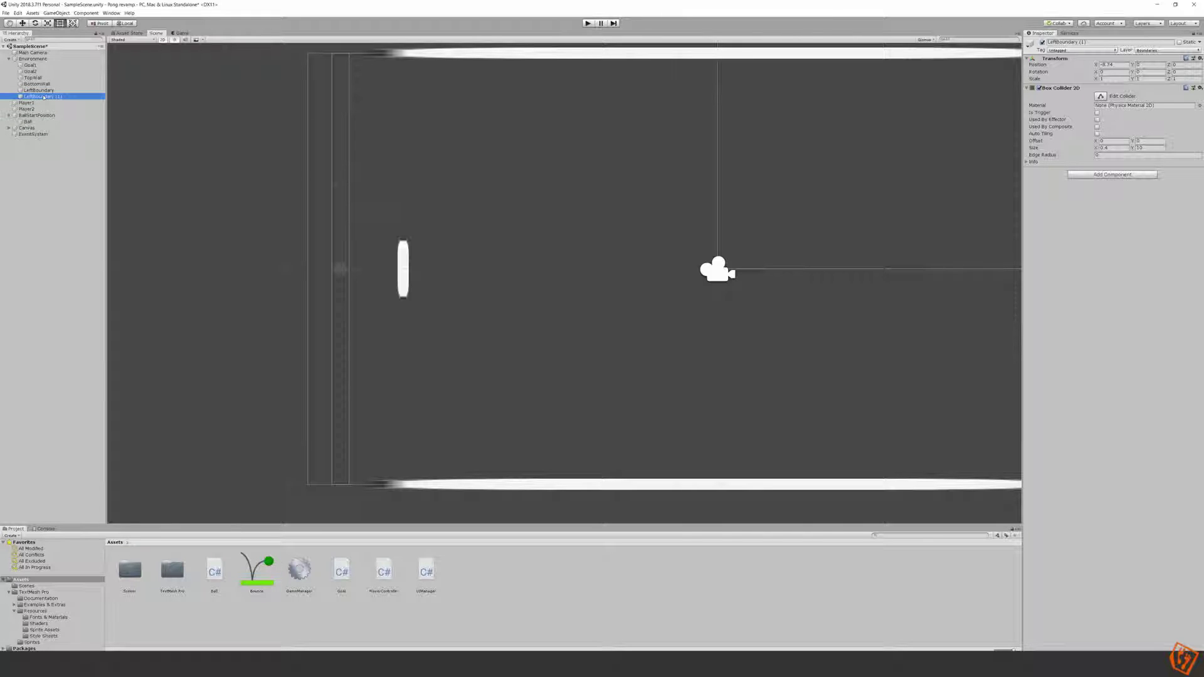
pyautogui.press('F2')
pyautogui.write('RightBoundary')
pyautogui.press('Return')
pyautogui.scroll(-4, 288, 194)
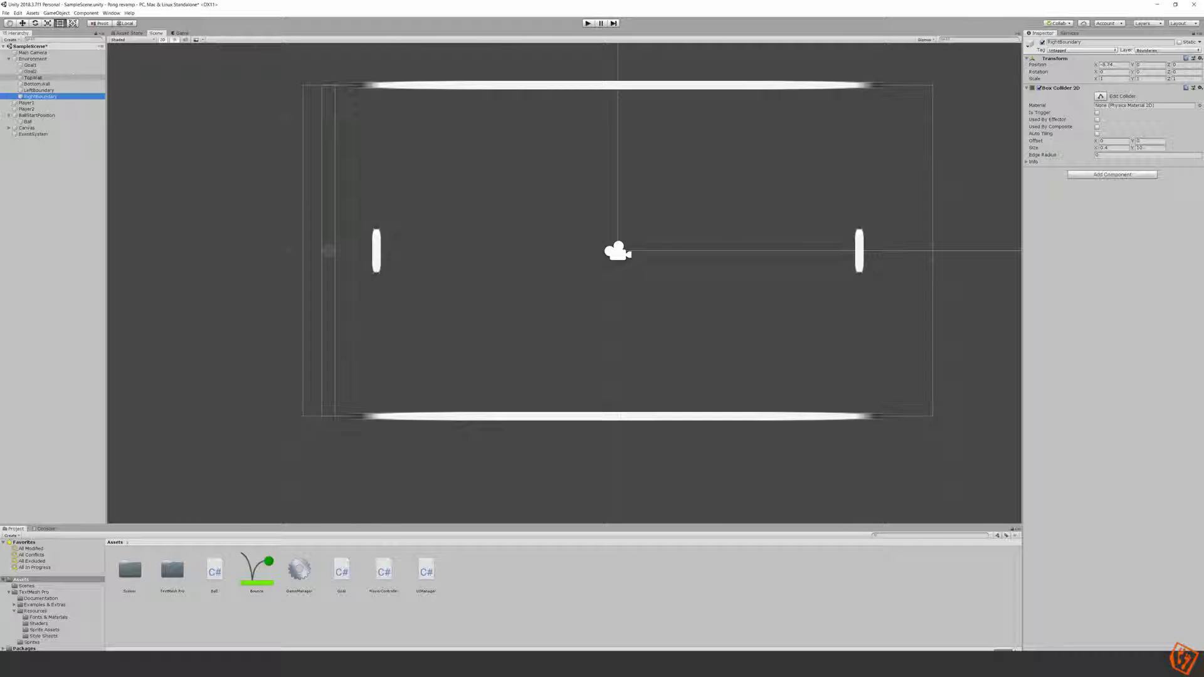
# Set LeftBoundary's Position X to -9 and RightBoundary's Position X to 9.
pyautogui.click(38, 90)
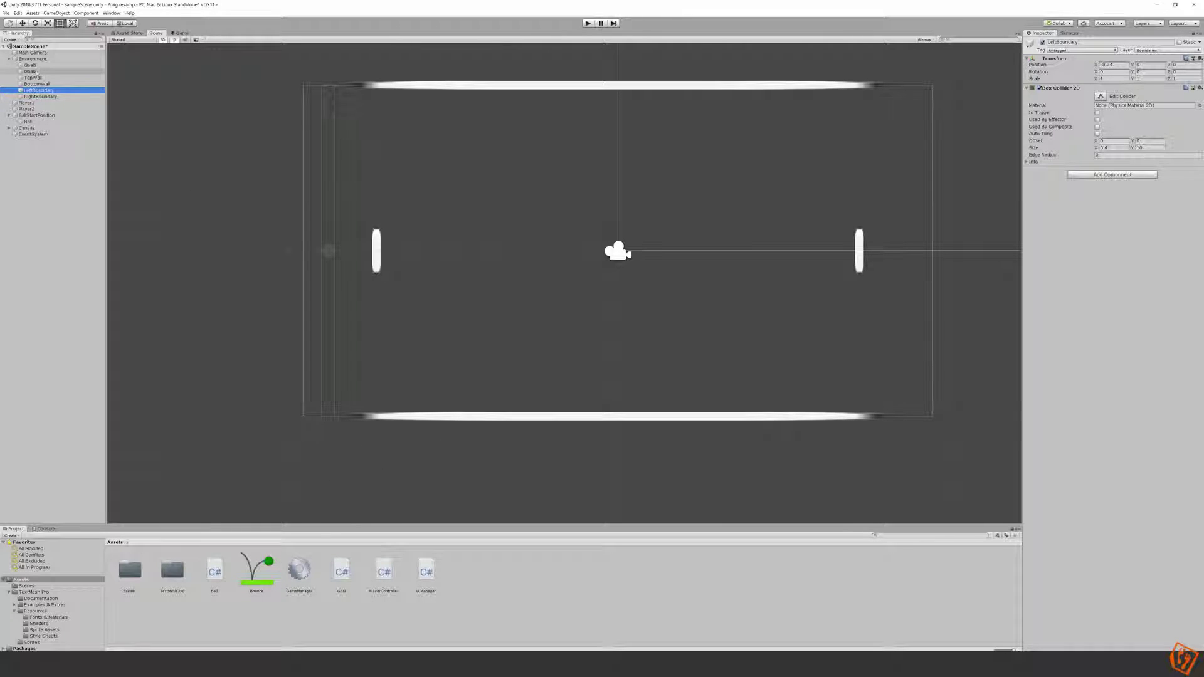
pyautogui.click(1113, 64)
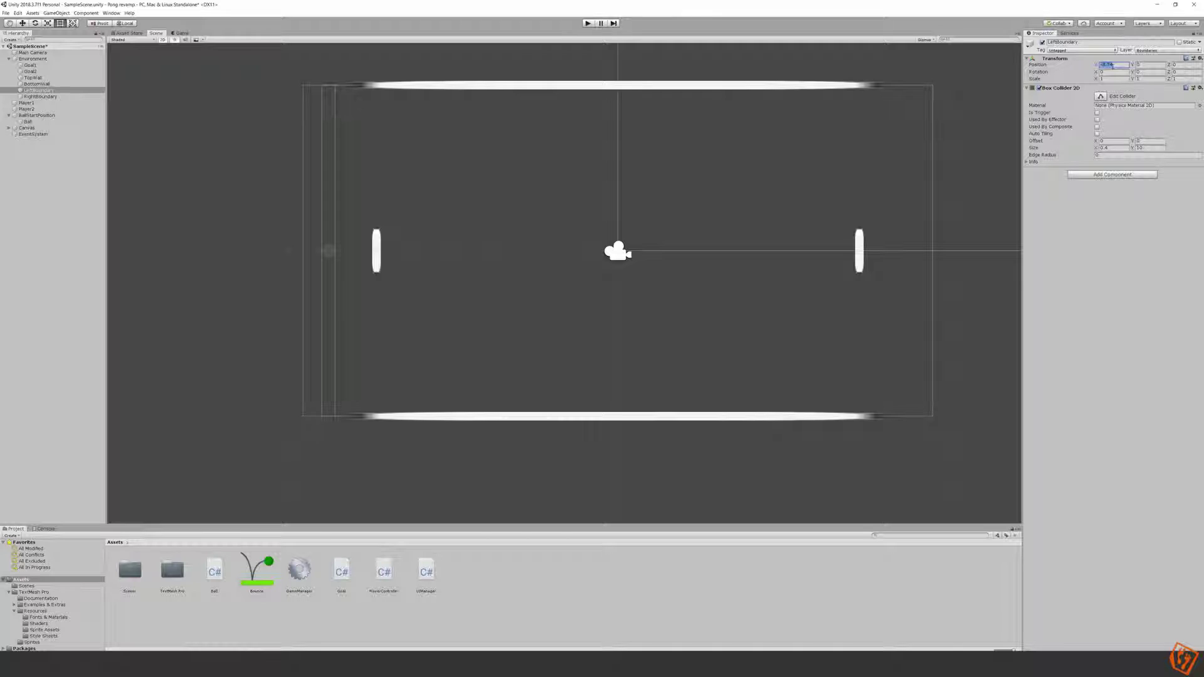
pyautogui.write('-9')
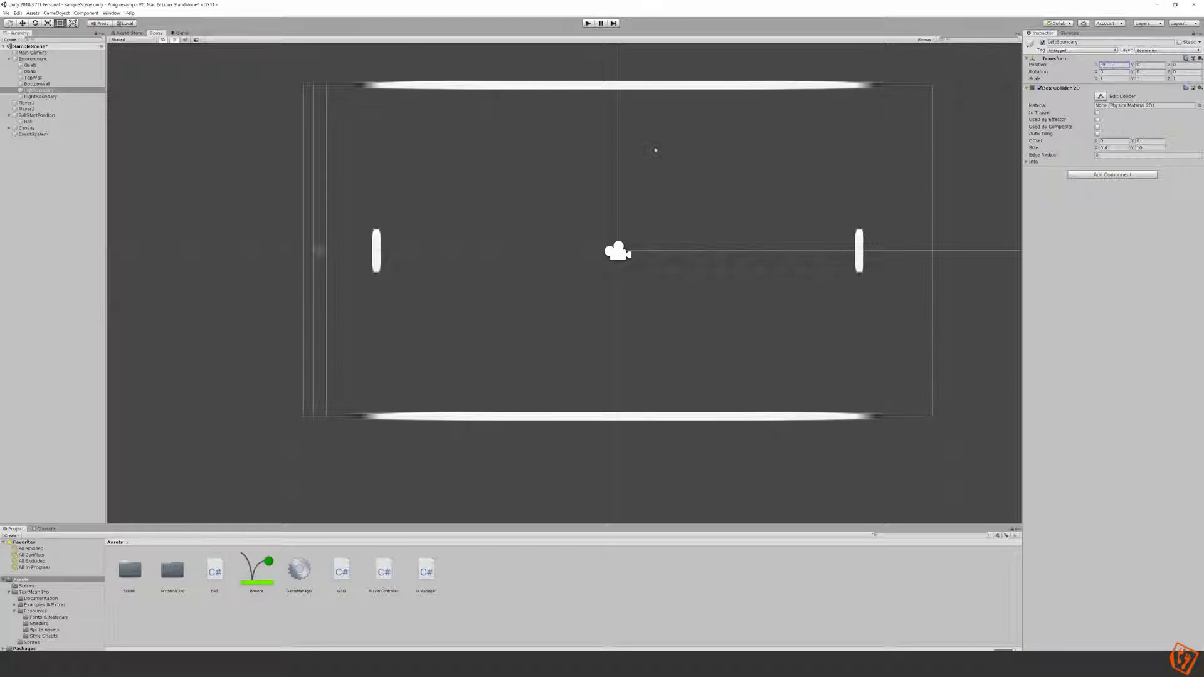
pyautogui.click(30, 65)
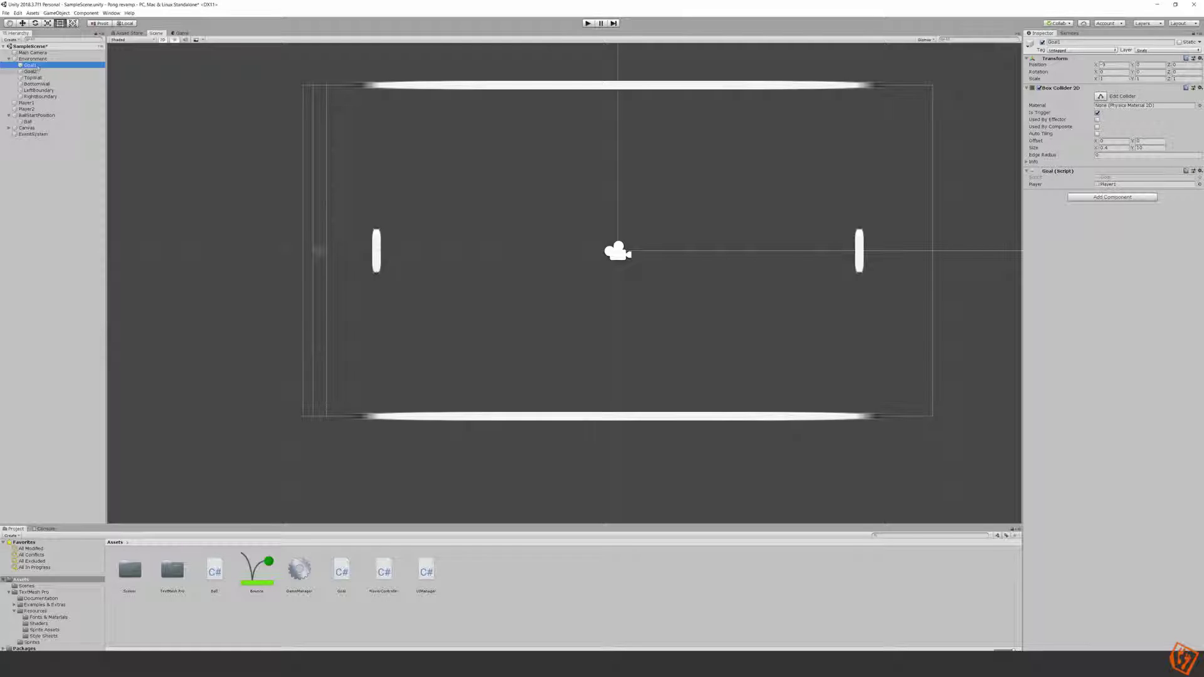
pyautogui.click(31, 72)
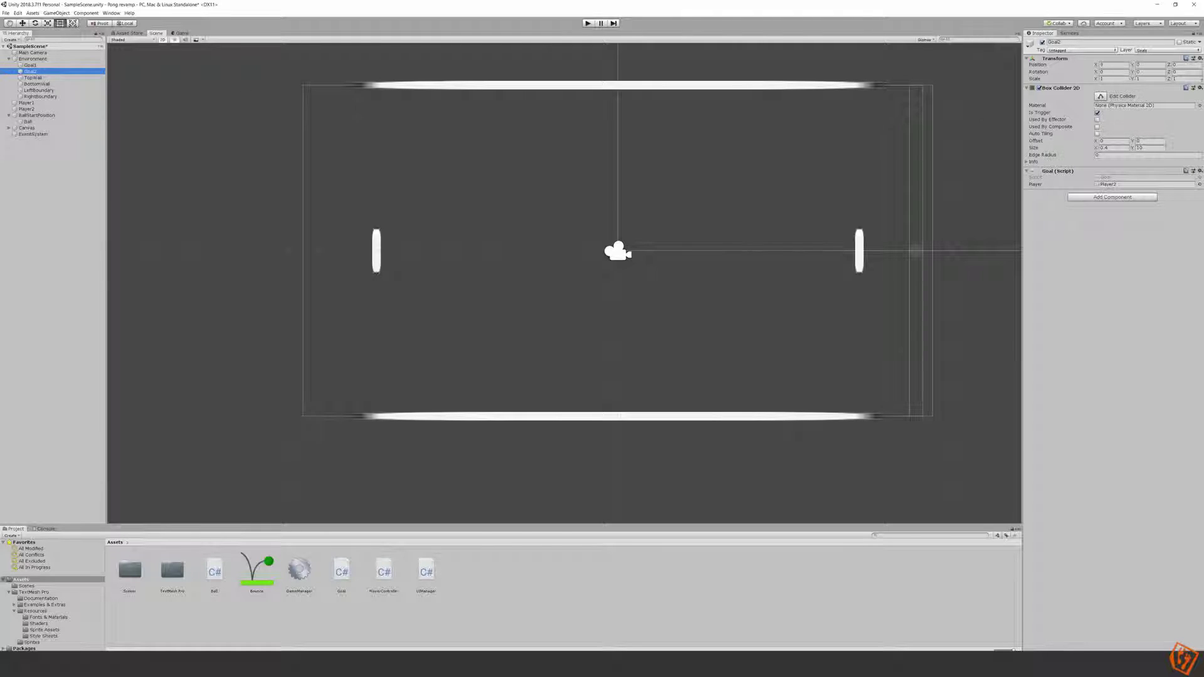
pyautogui.click(40, 97)
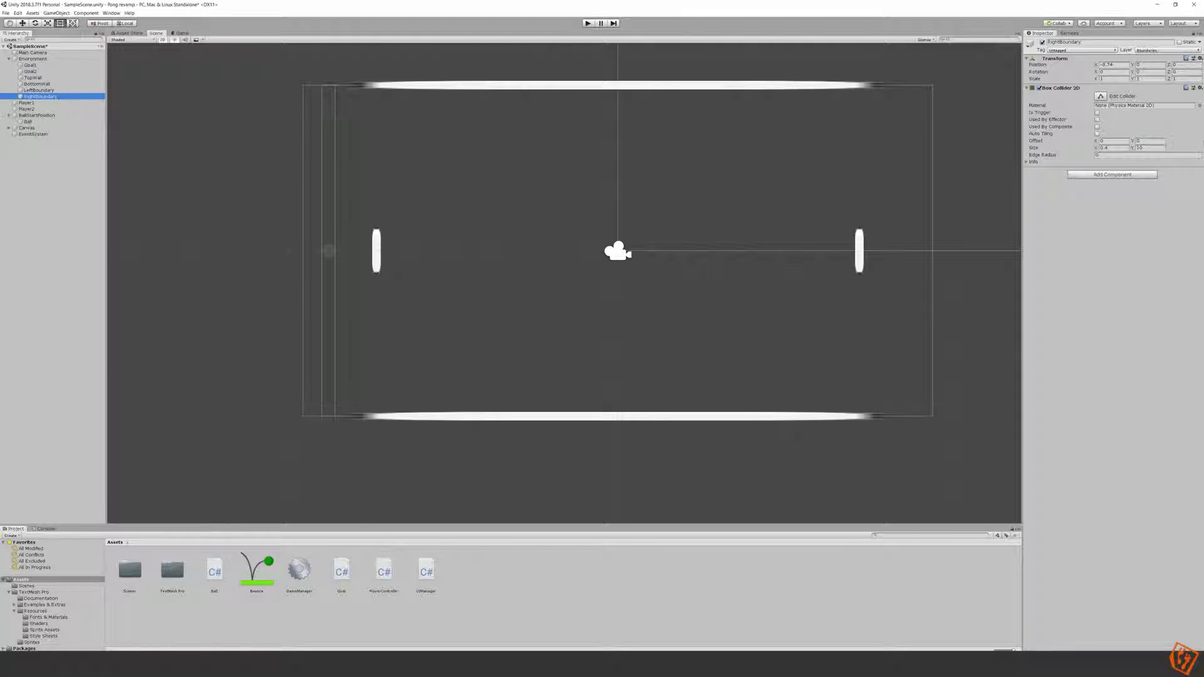
pyautogui.click(1113, 65)
pyautogui.write('9')
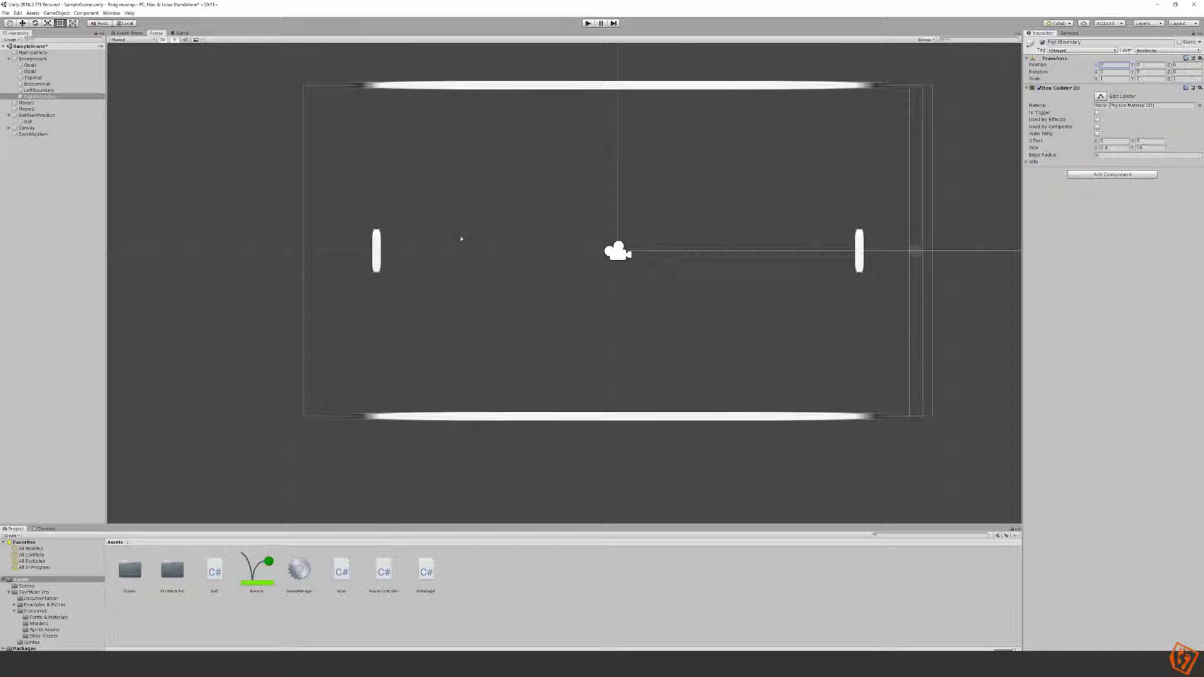
# Duplicate LeftBoundary and rename the copy MiddleBoundary.
pyautogui.click(50, 90)
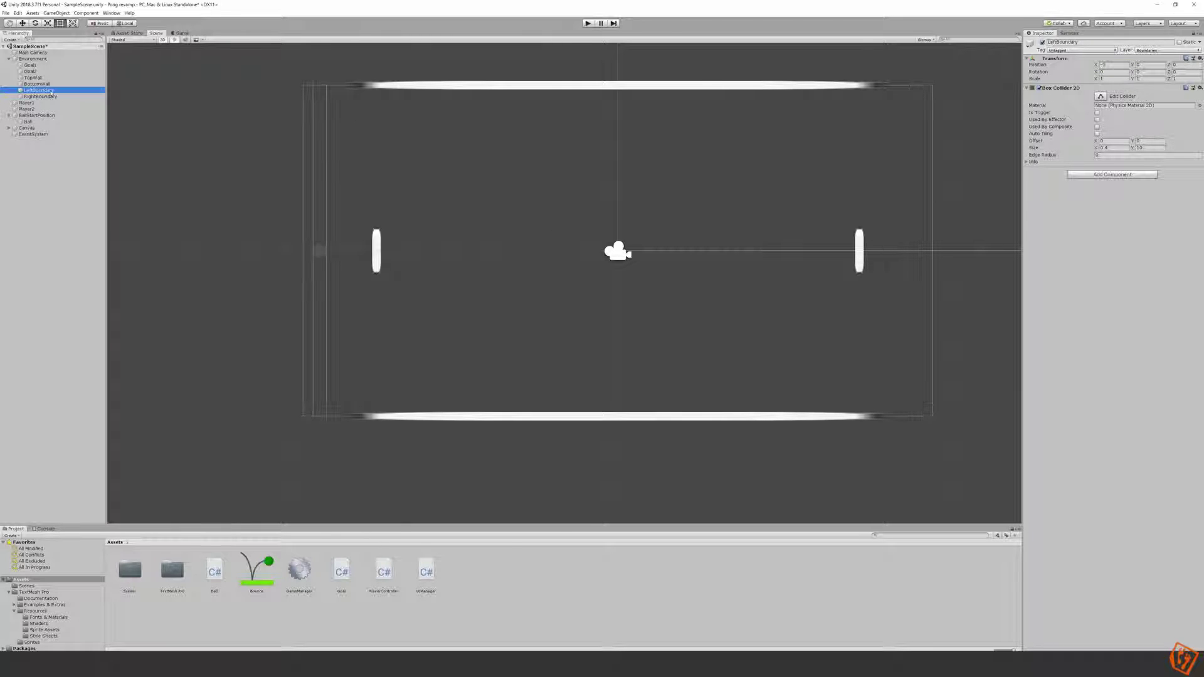
pyautogui.hotkey('ctrl', 'd')
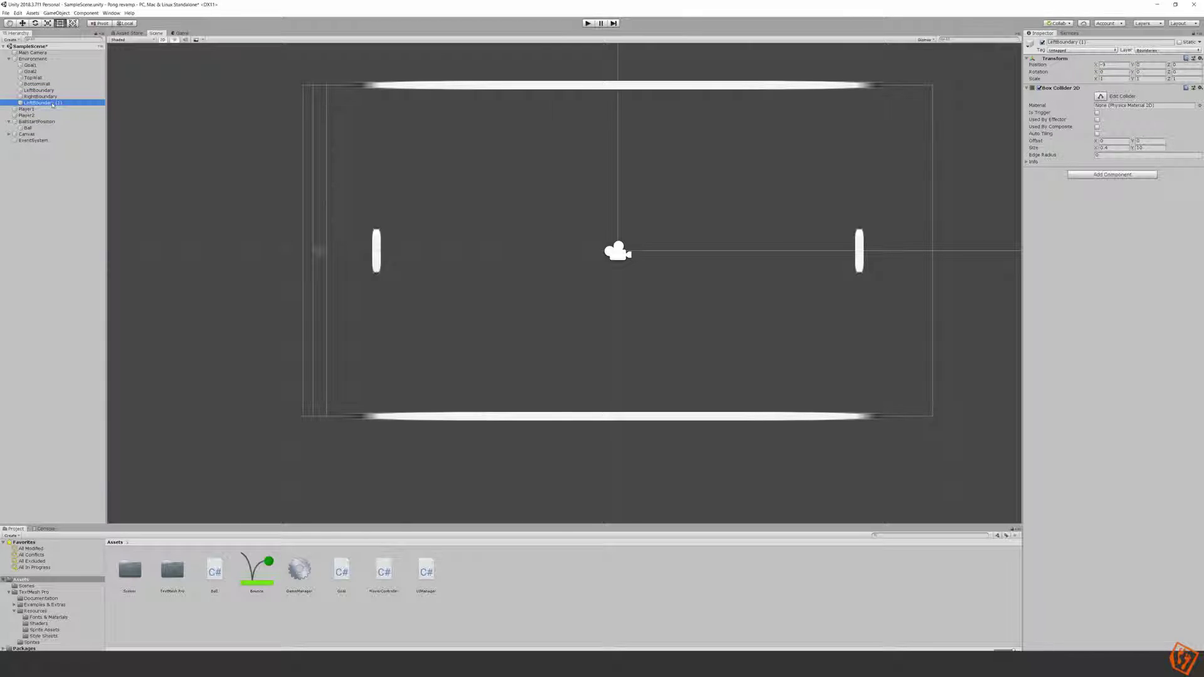
pyautogui.press('F2')
pyautogui.write('Middle')
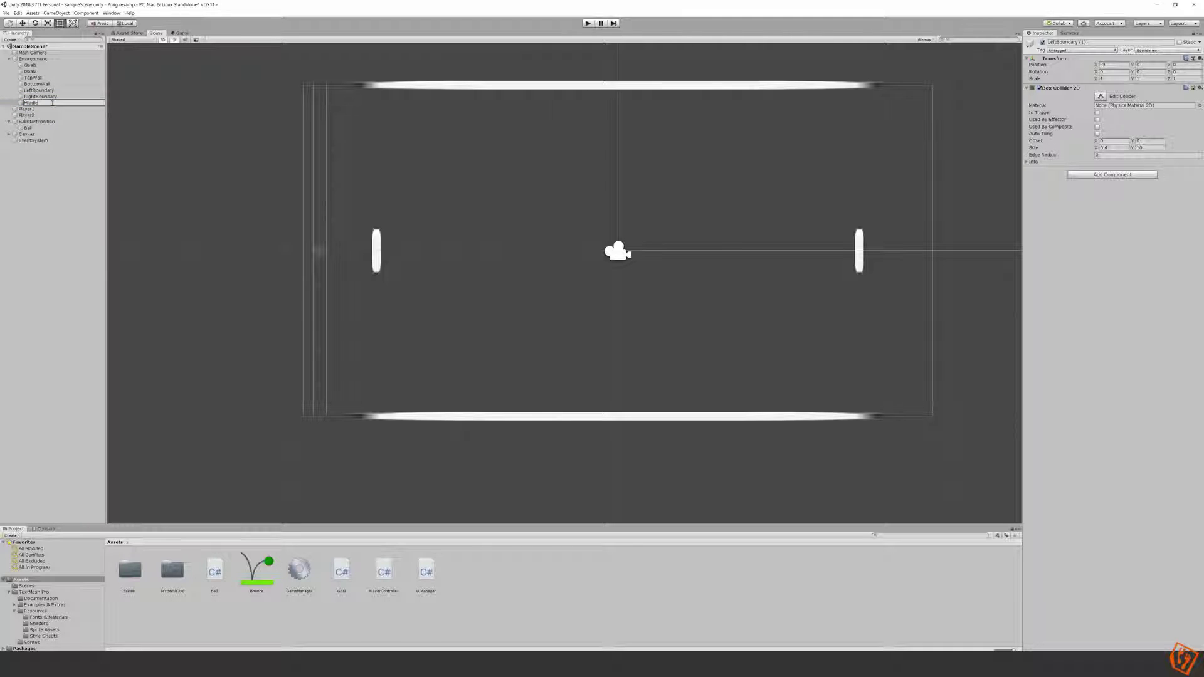
pyautogui.write('BoundBar')
pyautogui.write('d')
pyautogui.press('Return')
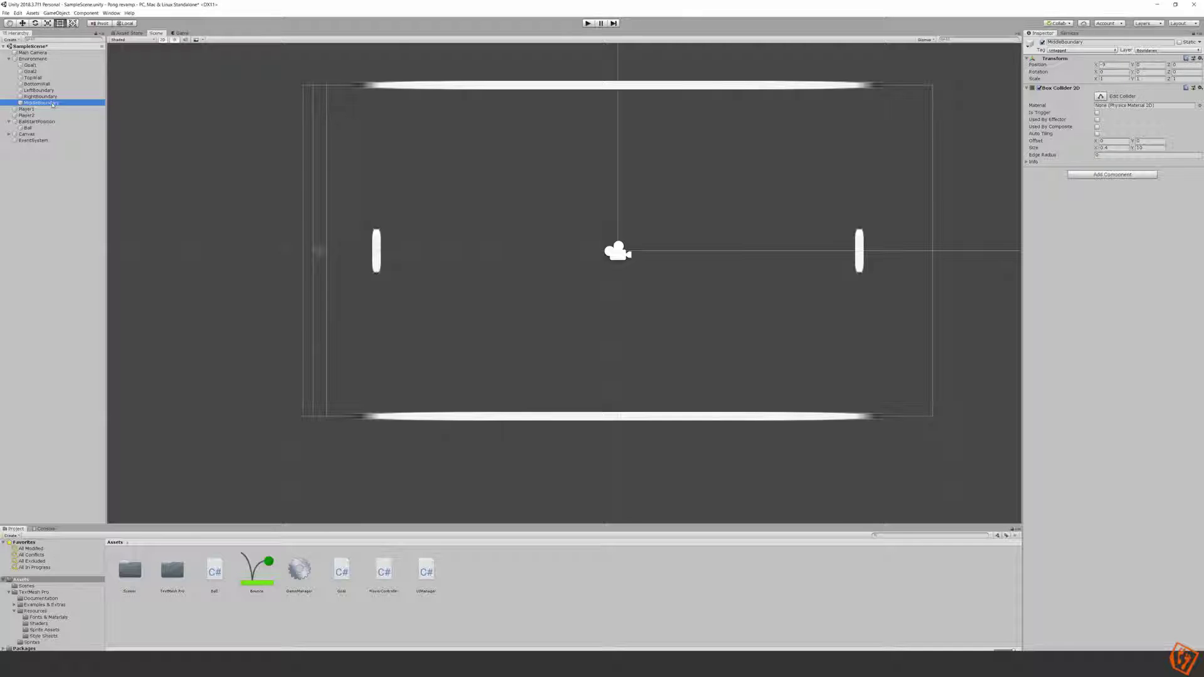
# Set MiddleBoundary's Position X to 0 and start Play mode.
pyautogui.click(1117, 64)
pyautogui.write('0')
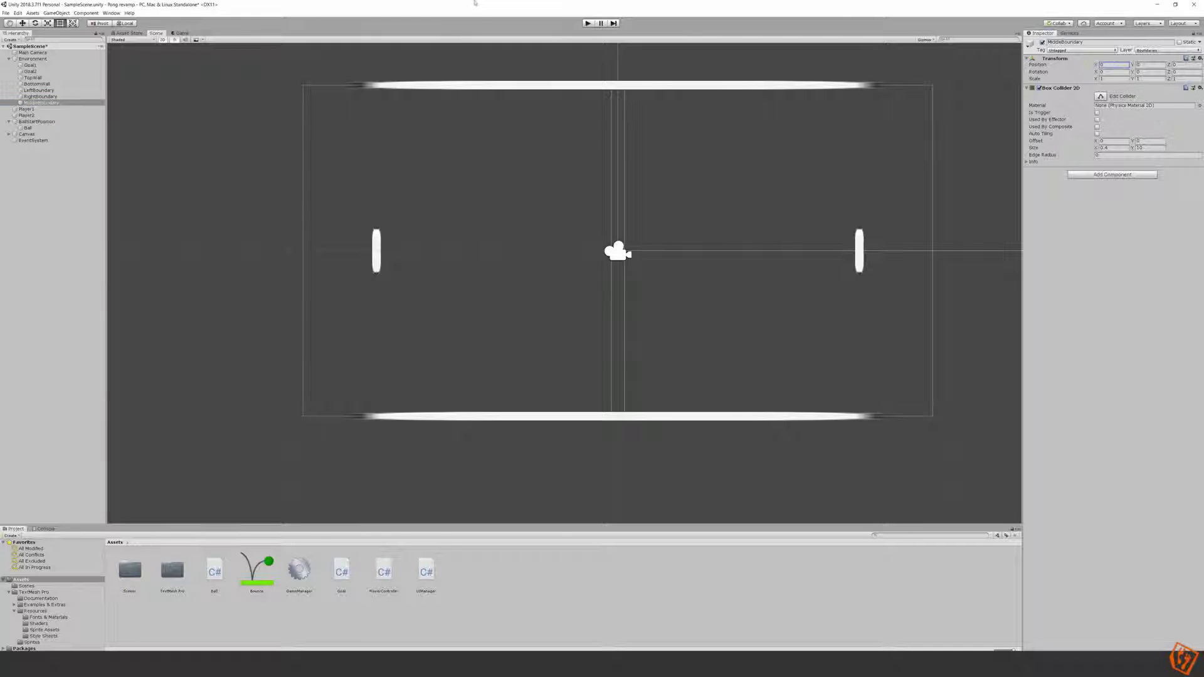
pyautogui.click(588, 23)
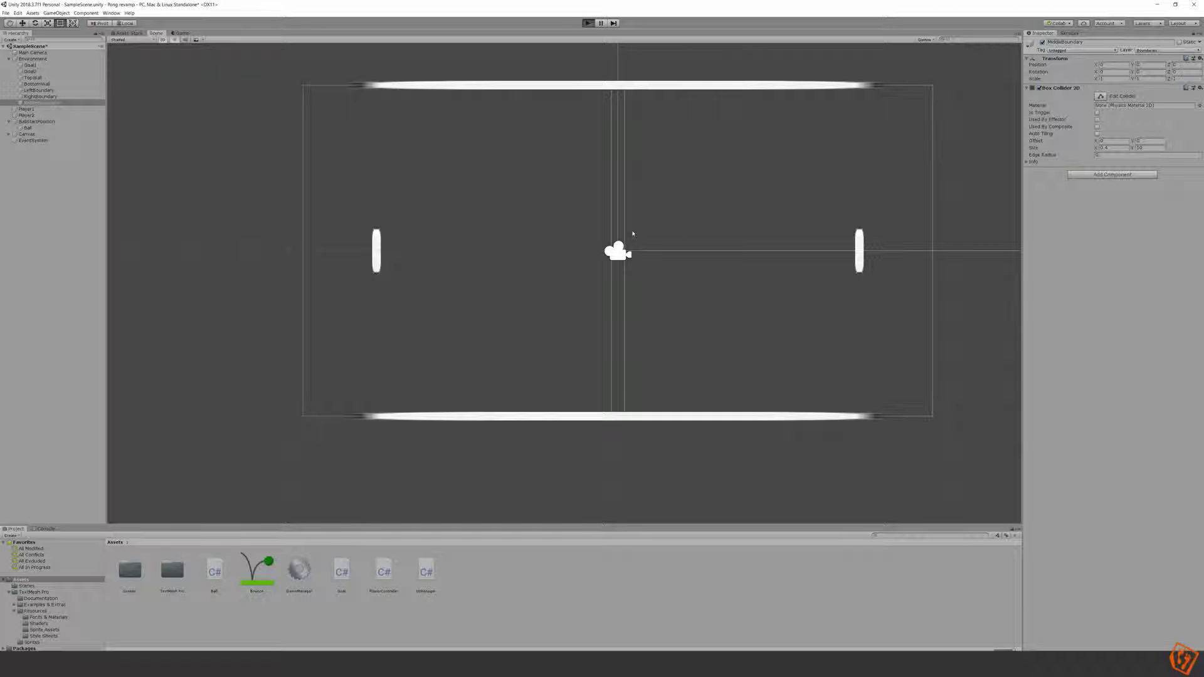
# Drive the left paddle with W/A/S/D to confirm it stops at the centre line.
pyautogui.press('w')
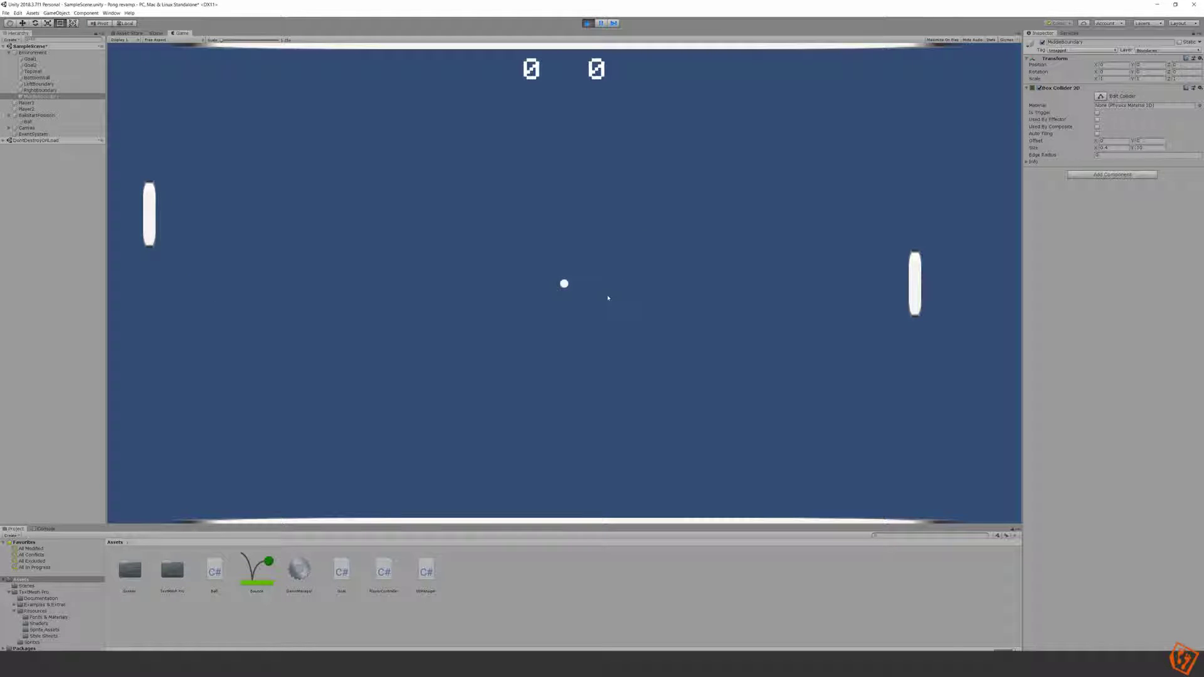
pyautogui.press('d')
pyautogui.press('w')
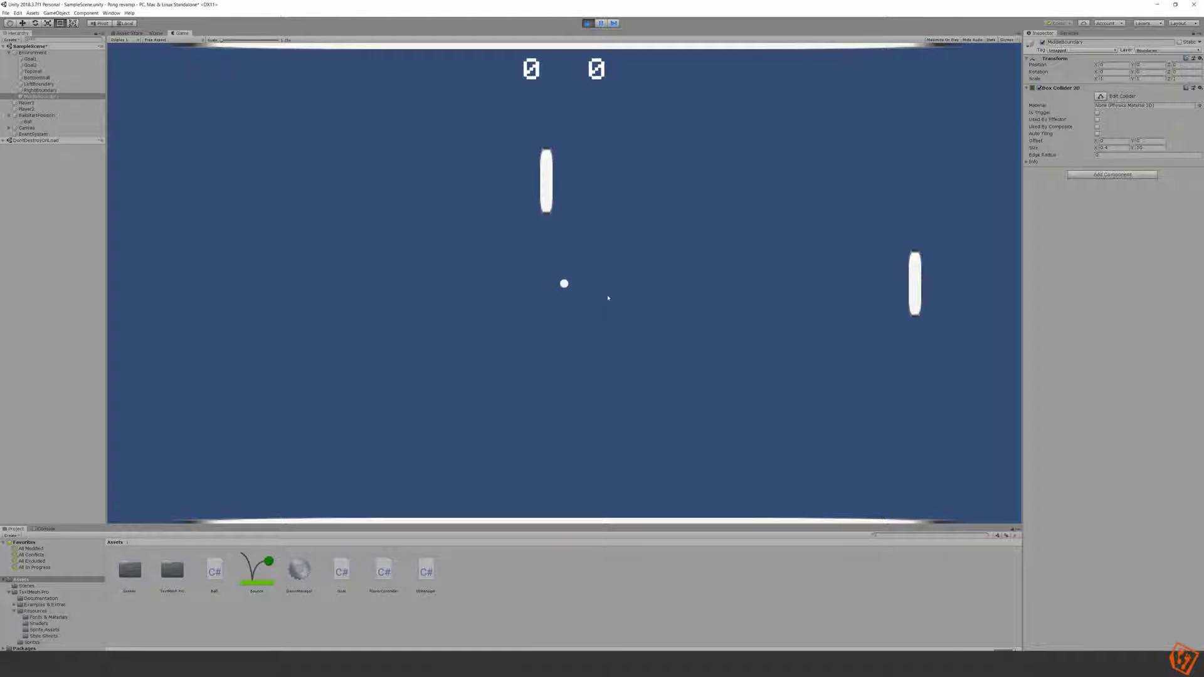
pyautogui.press('d')
pyautogui.press('a')
pyautogui.press('s')
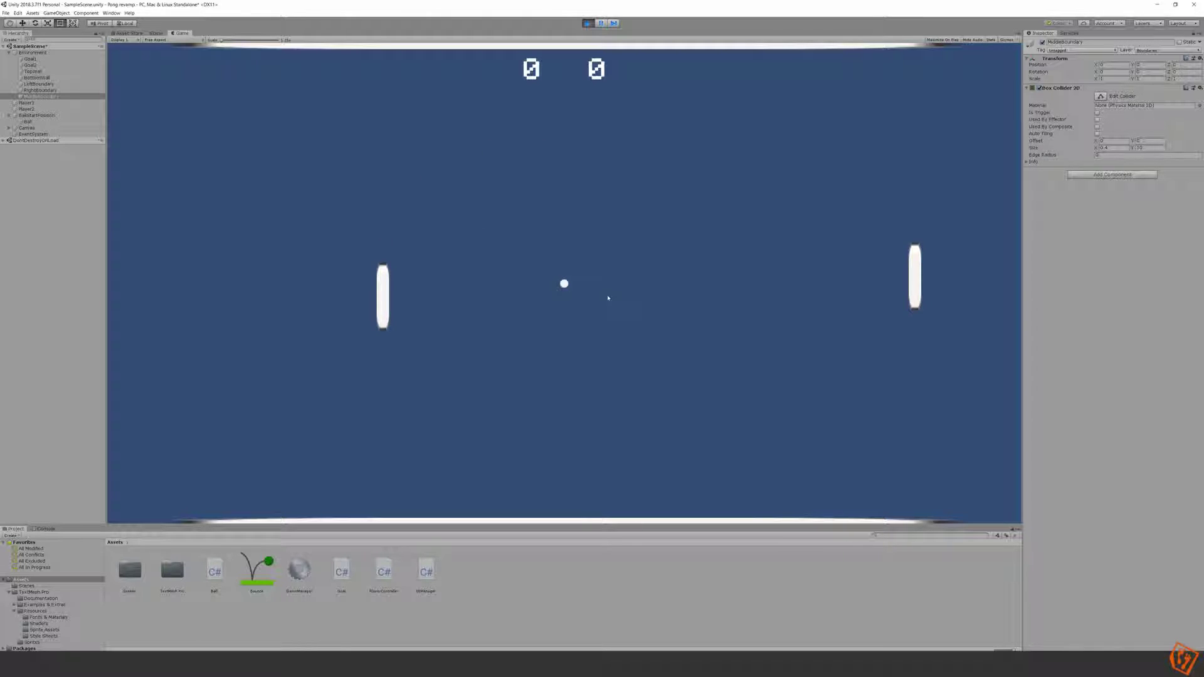
# Drive the right paddle with the arrow keys to confirm it stops at the centre line.
pyautogui.press('Left')
pyautogui.press('Up')
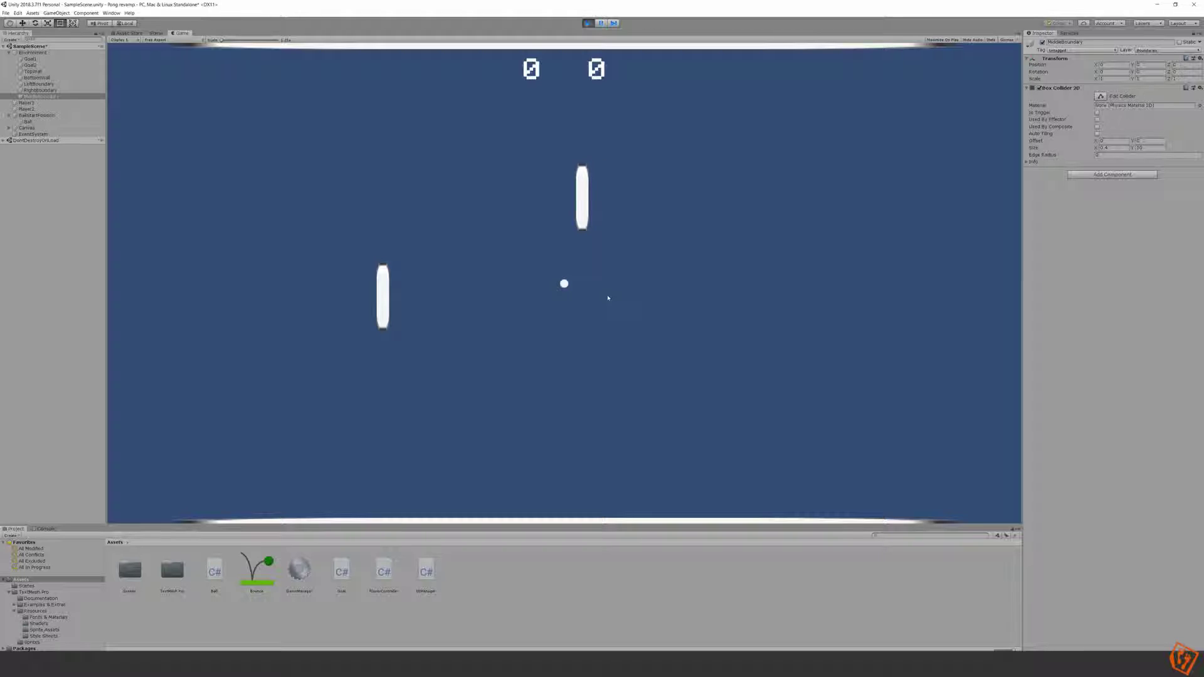
pyautogui.press('Right')
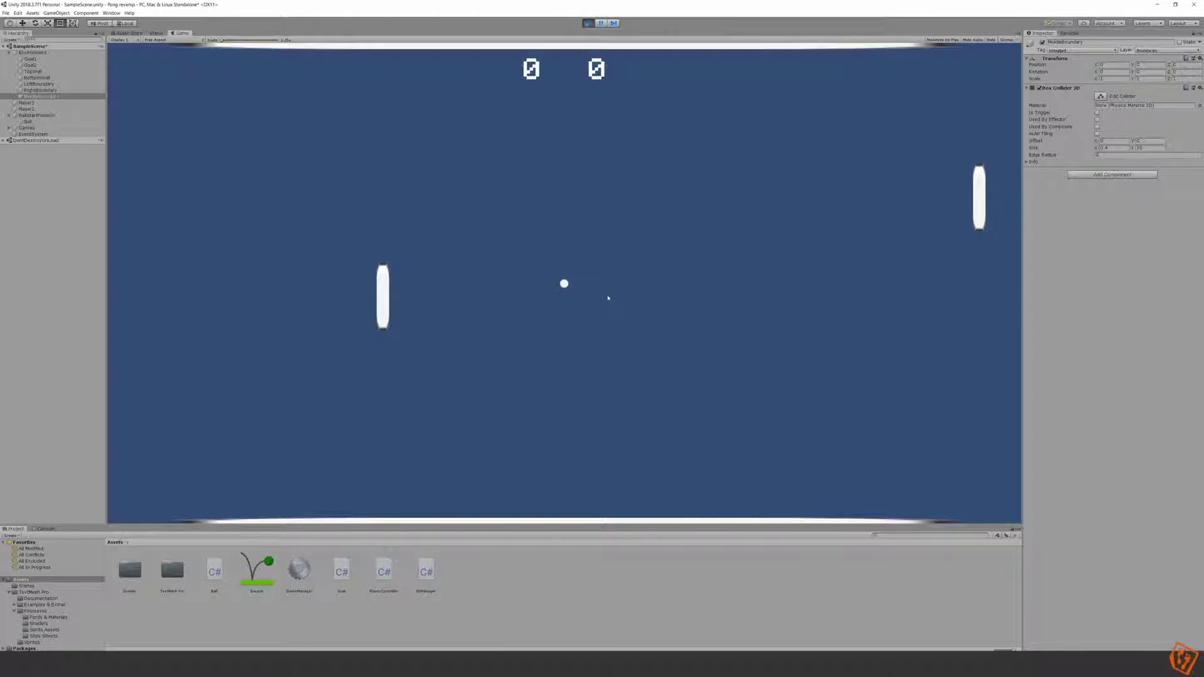
pyautogui.press('Up')
pyautogui.press('Down')
pyautogui.press('Left')
pyautogui.press('Left')
pyautogui.press('Down')
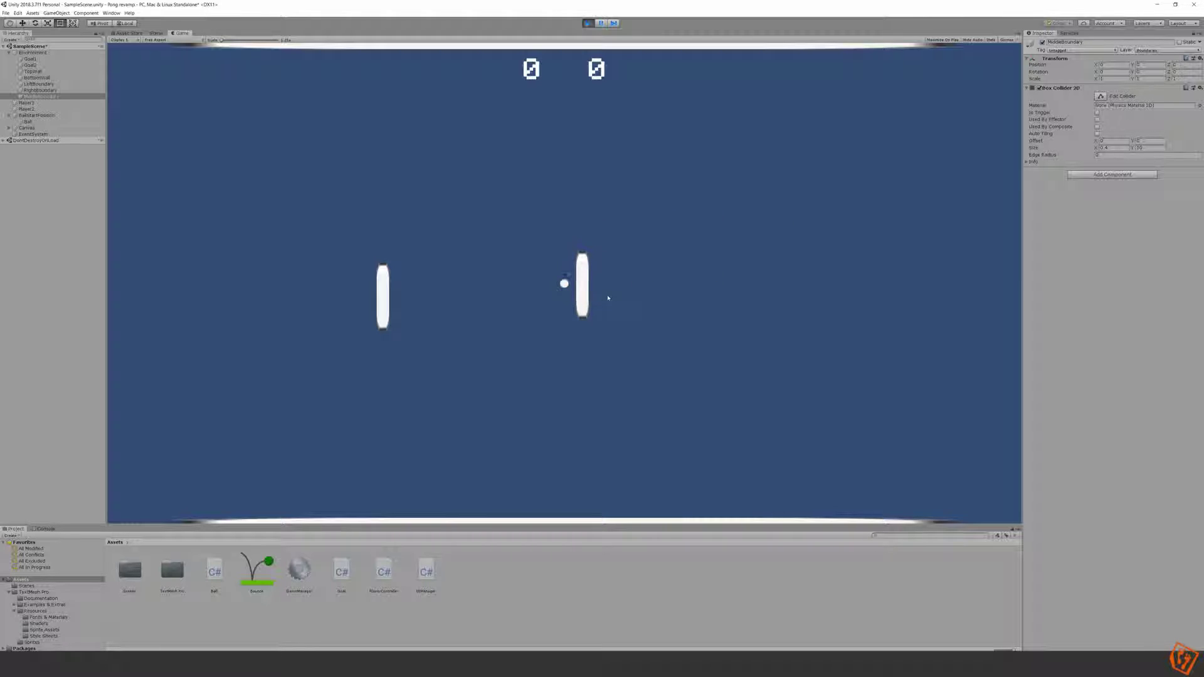
pyautogui.press('Right')
pyautogui.press('Left')
pyautogui.press('Up')
pyautogui.press('Right')
pyautogui.press('Right')
# Play rallies with both paddles until the score reads 2–1.
pyautogui.press('a')
pyautogui.press('w')
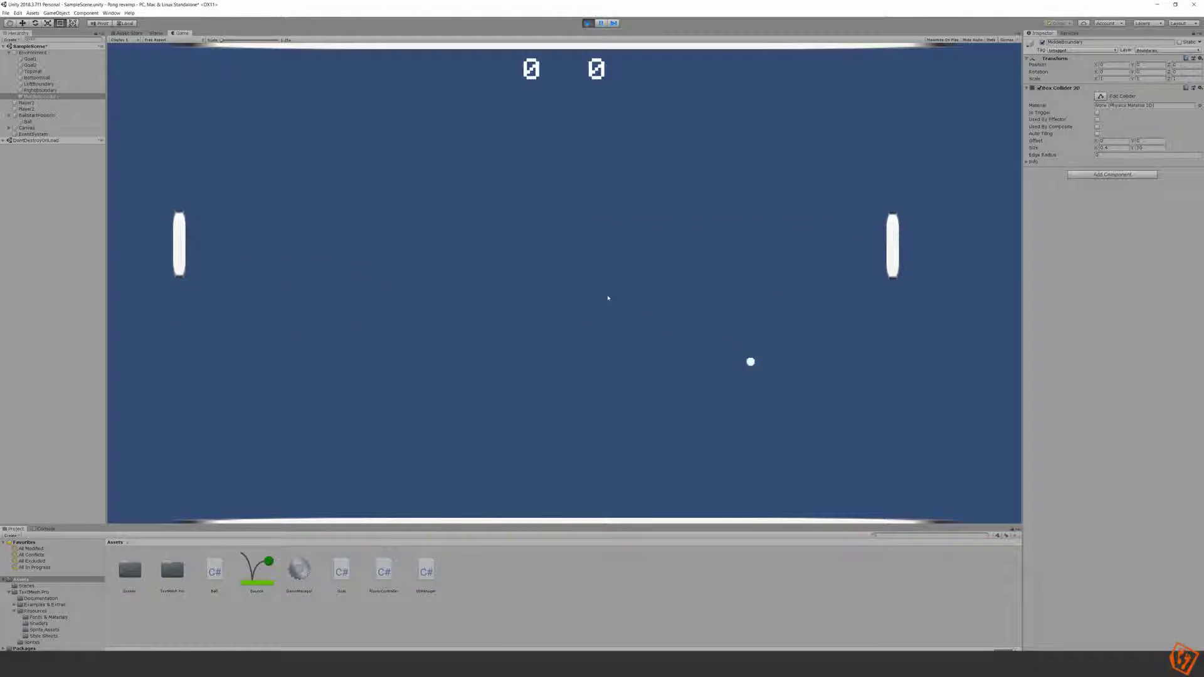
pyautogui.press('s')
pyautogui.press('Down')
pyautogui.press('w')
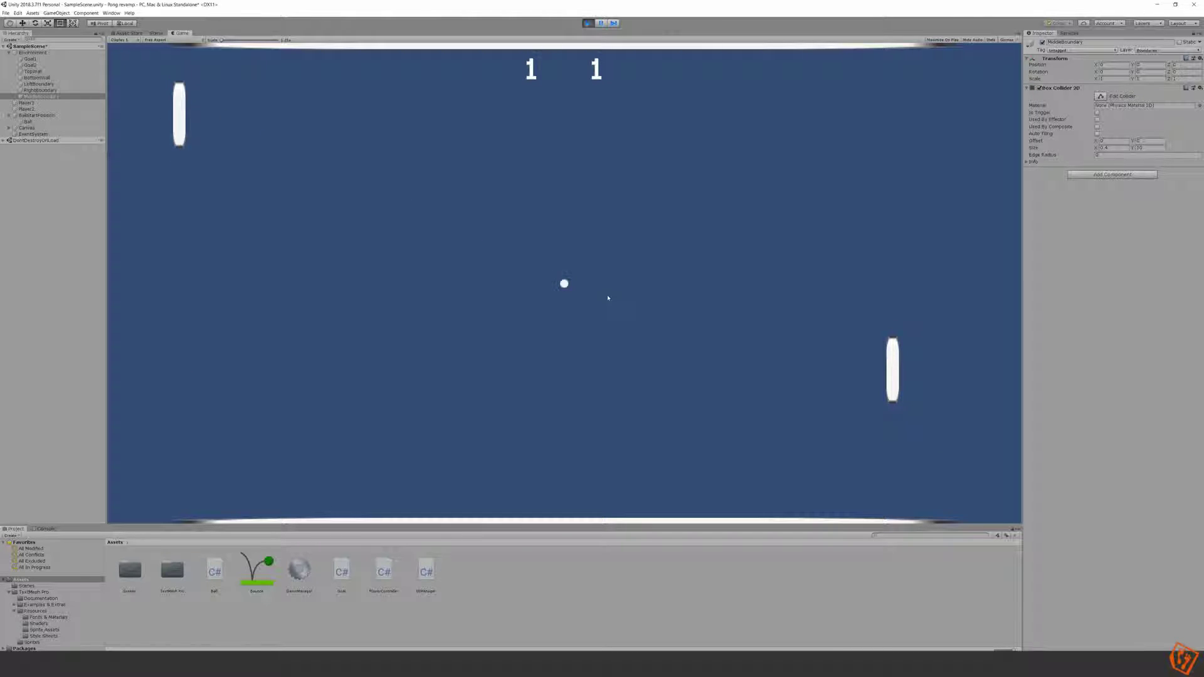
pyautogui.press('s')
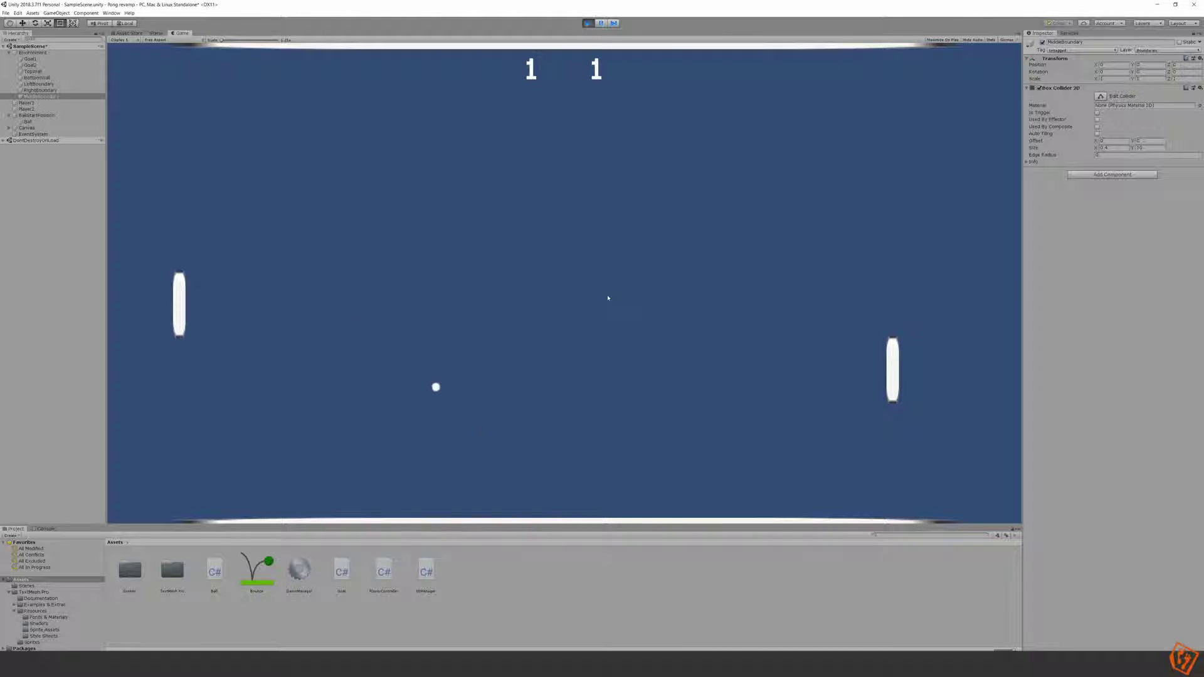
pyautogui.press('Down')
pyautogui.press('Up')
pyautogui.press('w')
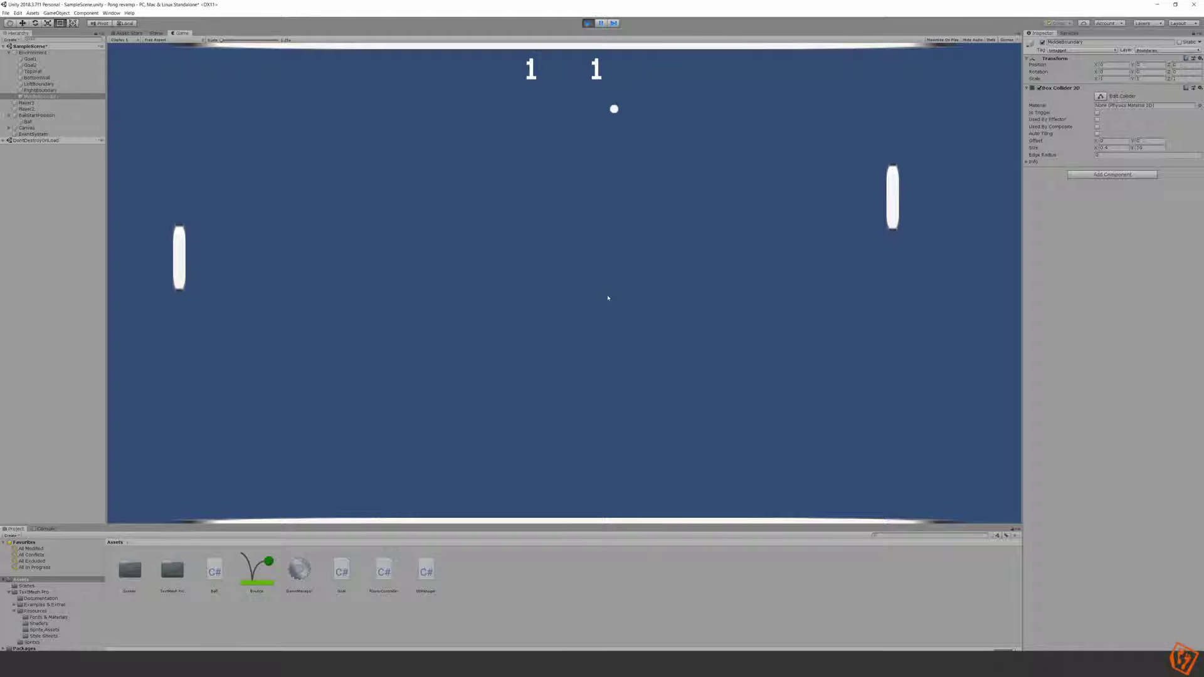
pyautogui.press('s')
pyautogui.press('Down')
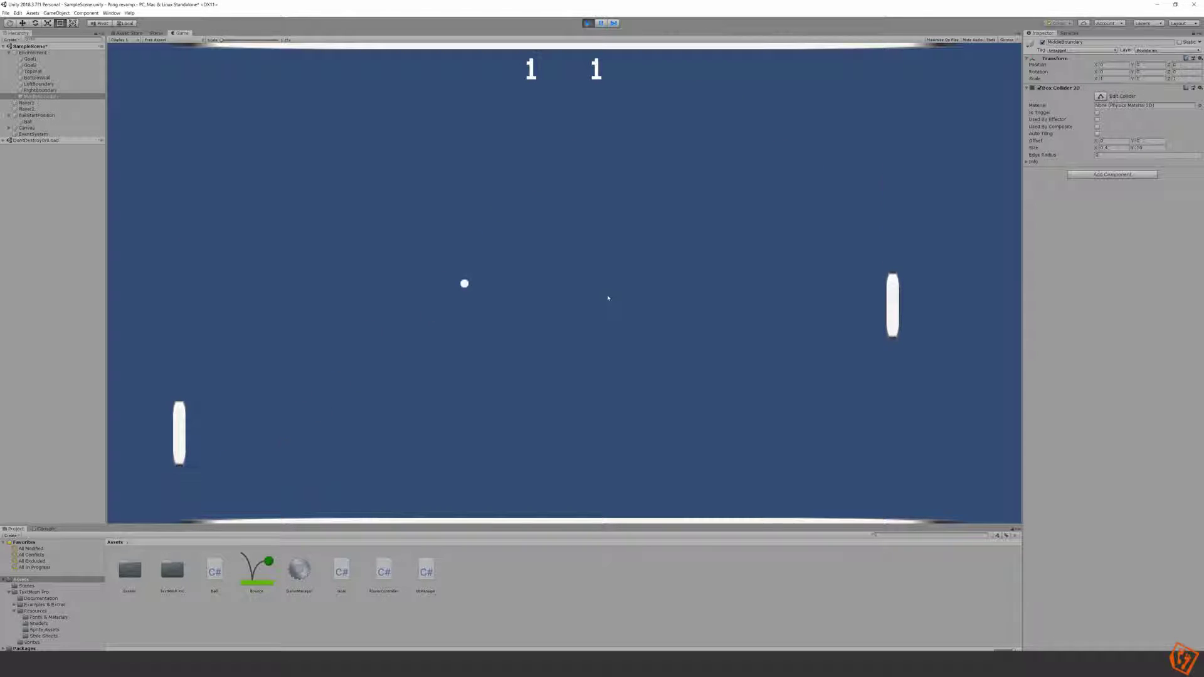
pyautogui.press('w')
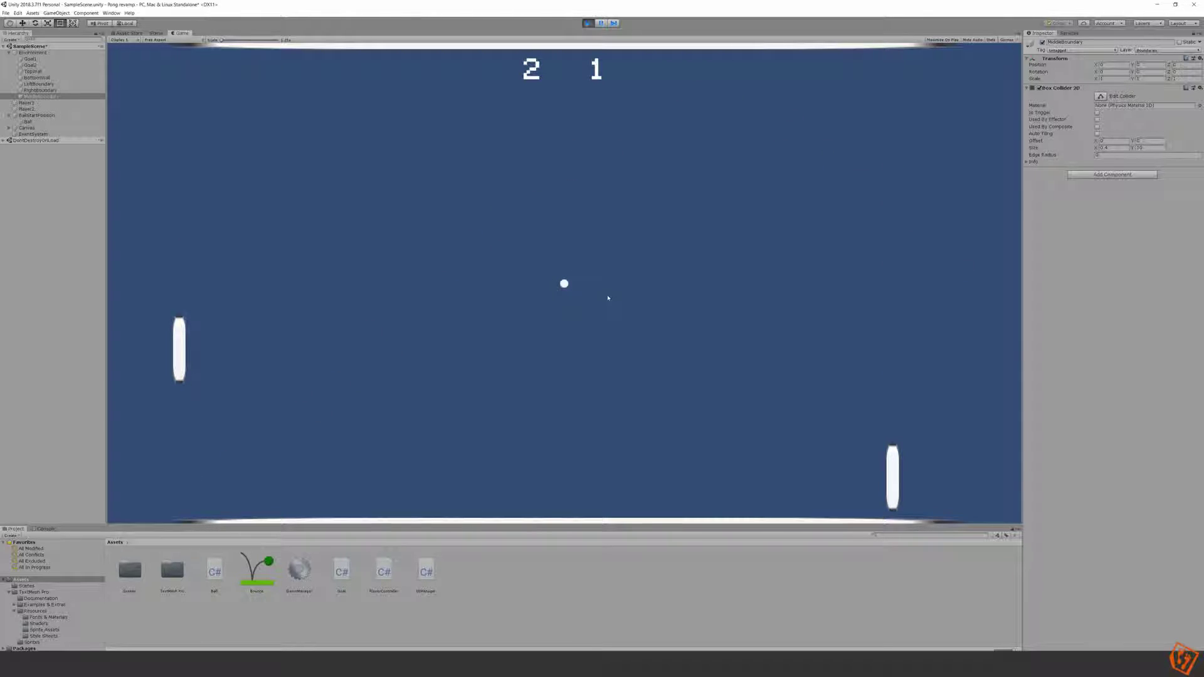
pyautogui.press('w')
pyautogui.press('Up')
pyautogui.press('s')
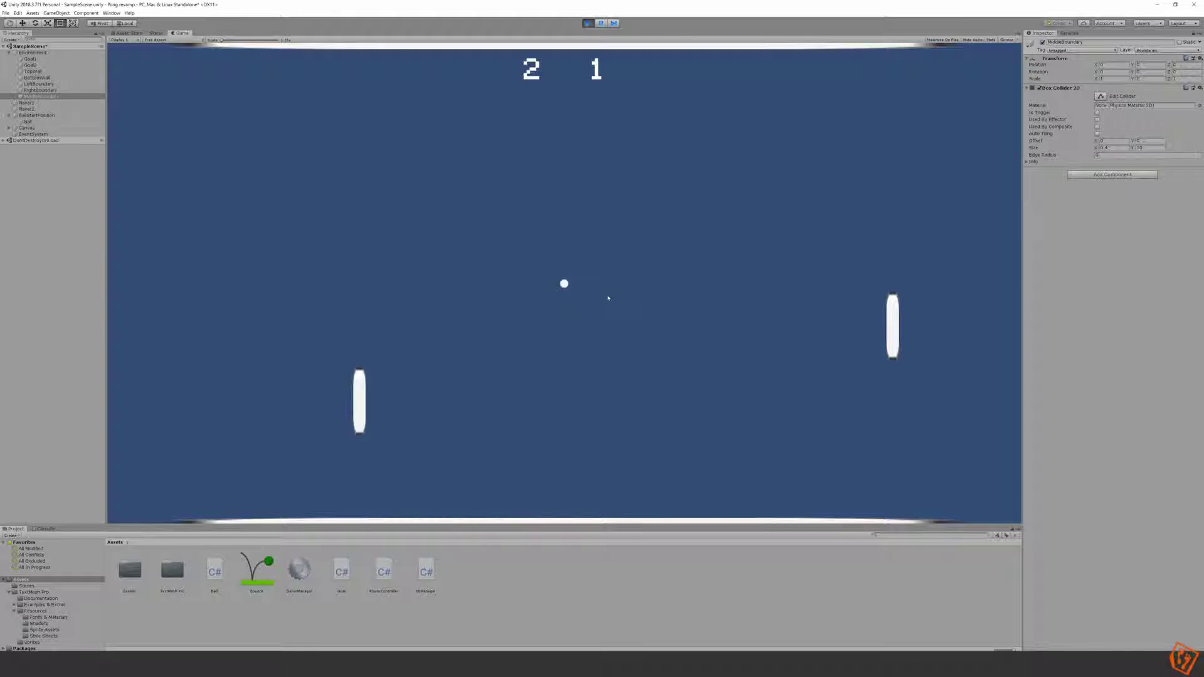
pyautogui.press('w')
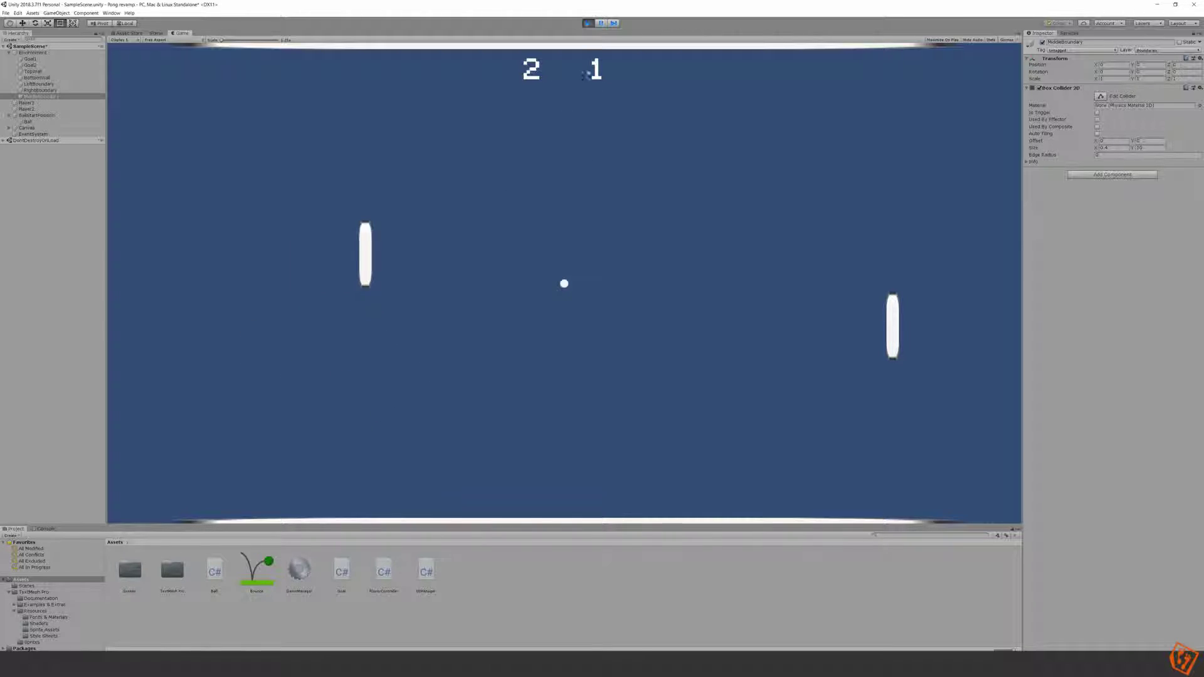
pyautogui.press('w')
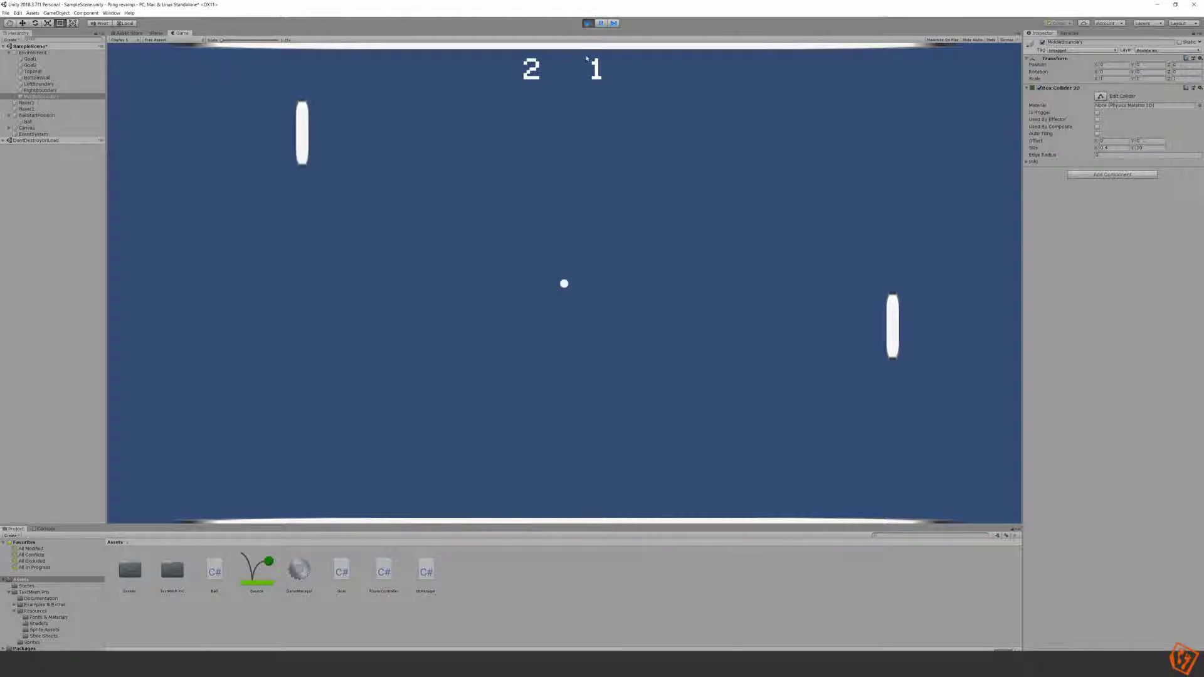
pyautogui.press('s')
pyautogui.press('w')
pyautogui.press('d')
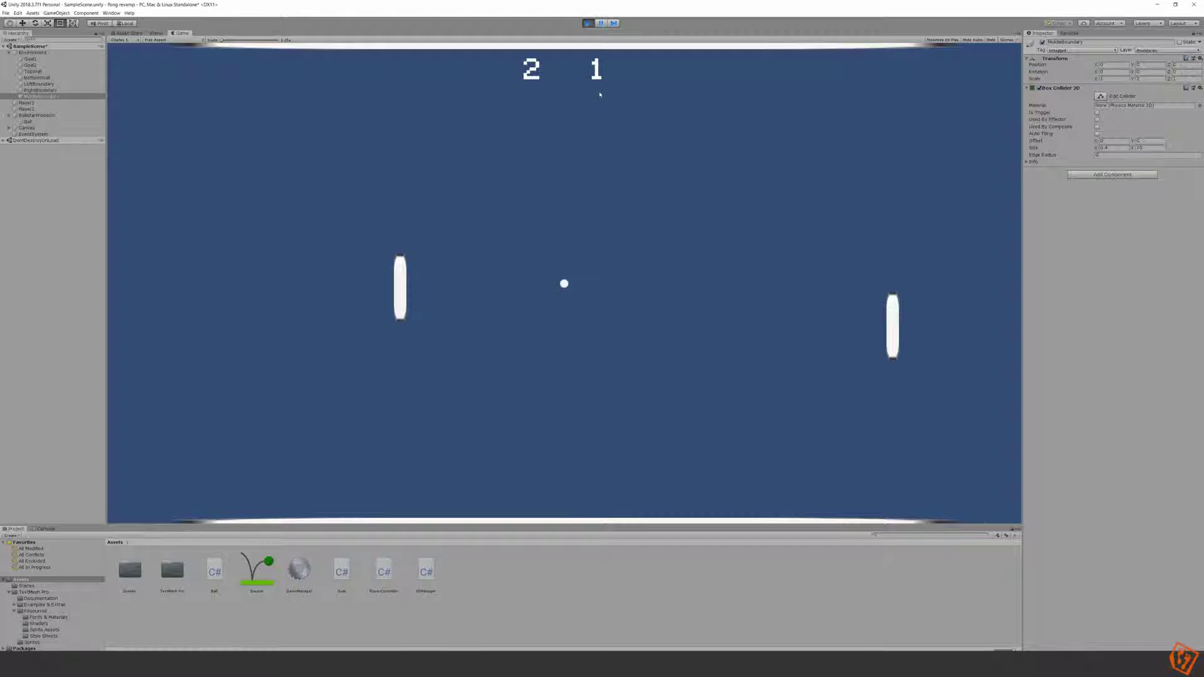
# Stop the playtest, deselect everything, and publish to Collab with the description 'Implemented boundaries'.
pyautogui.click(587, 23)
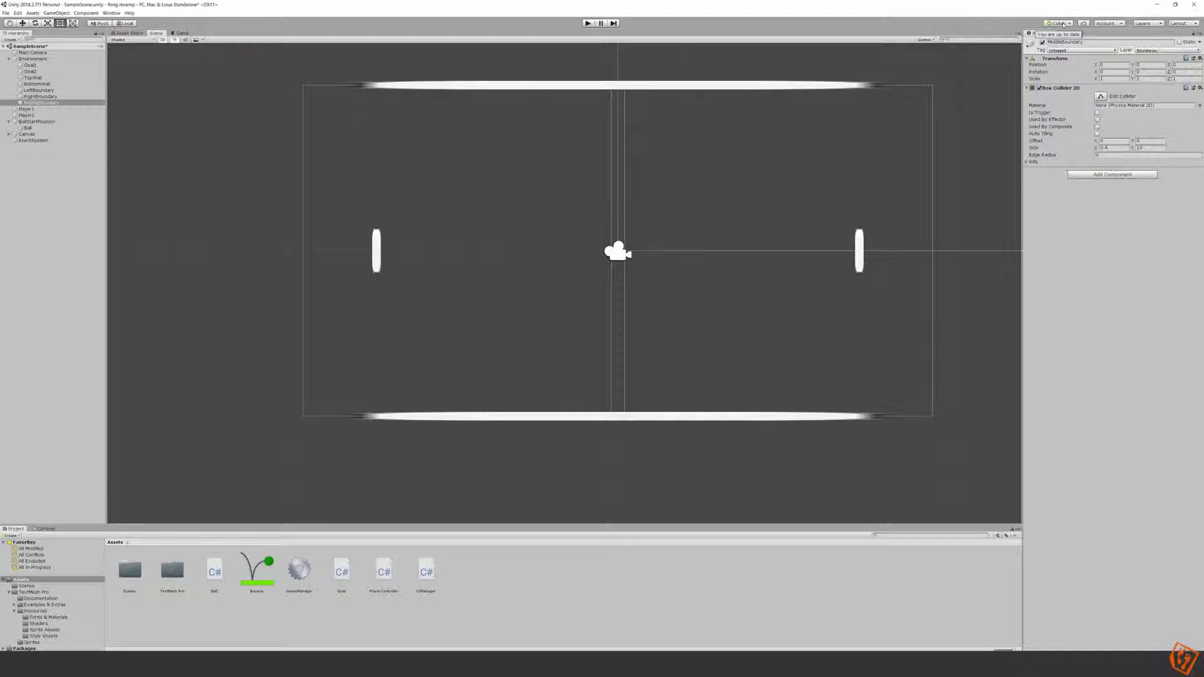
pyautogui.click(471, 226)
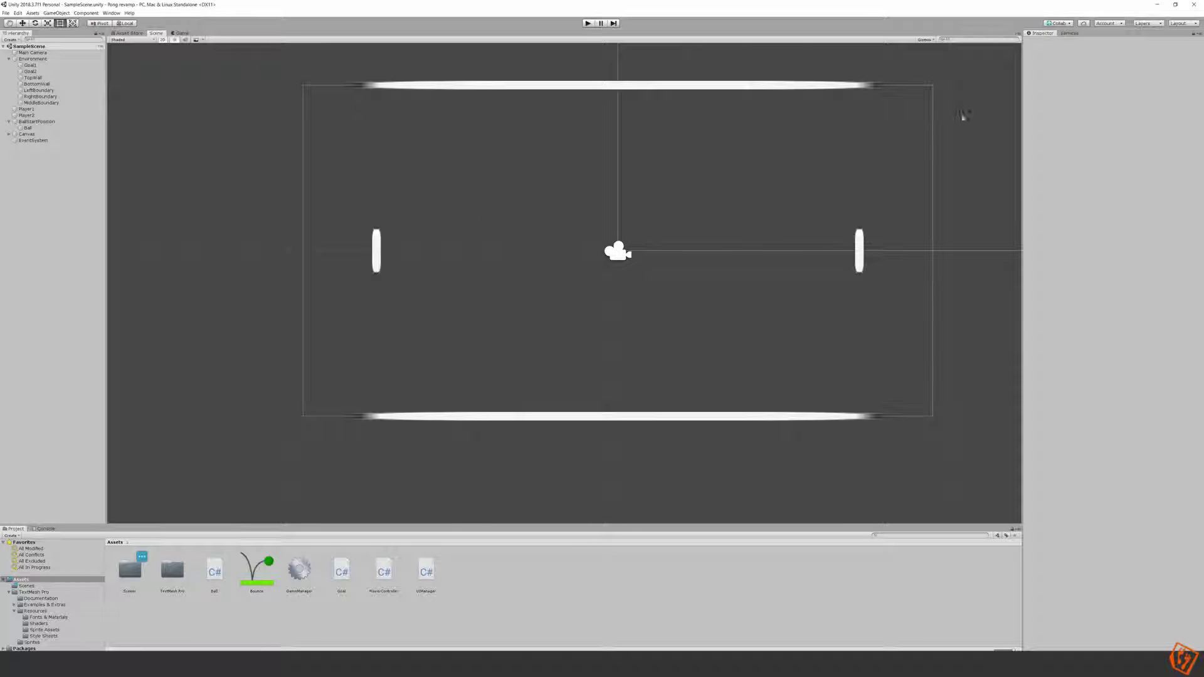
pyautogui.click(1058, 23)
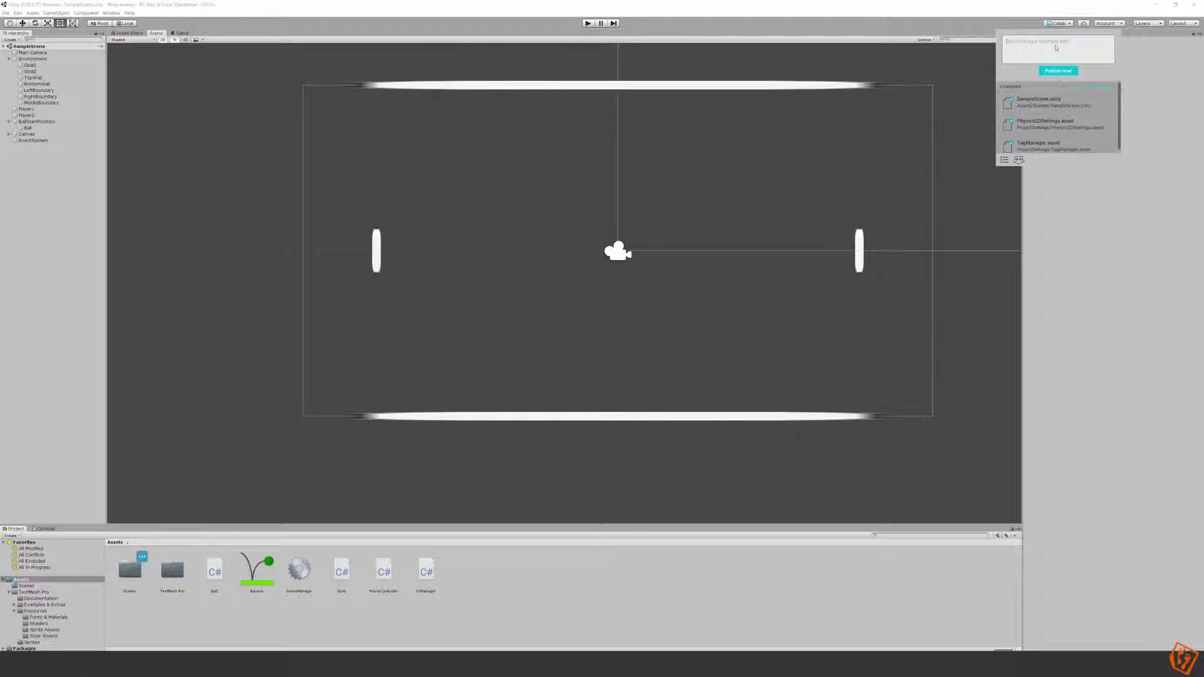
pyautogui.click(1056, 48)
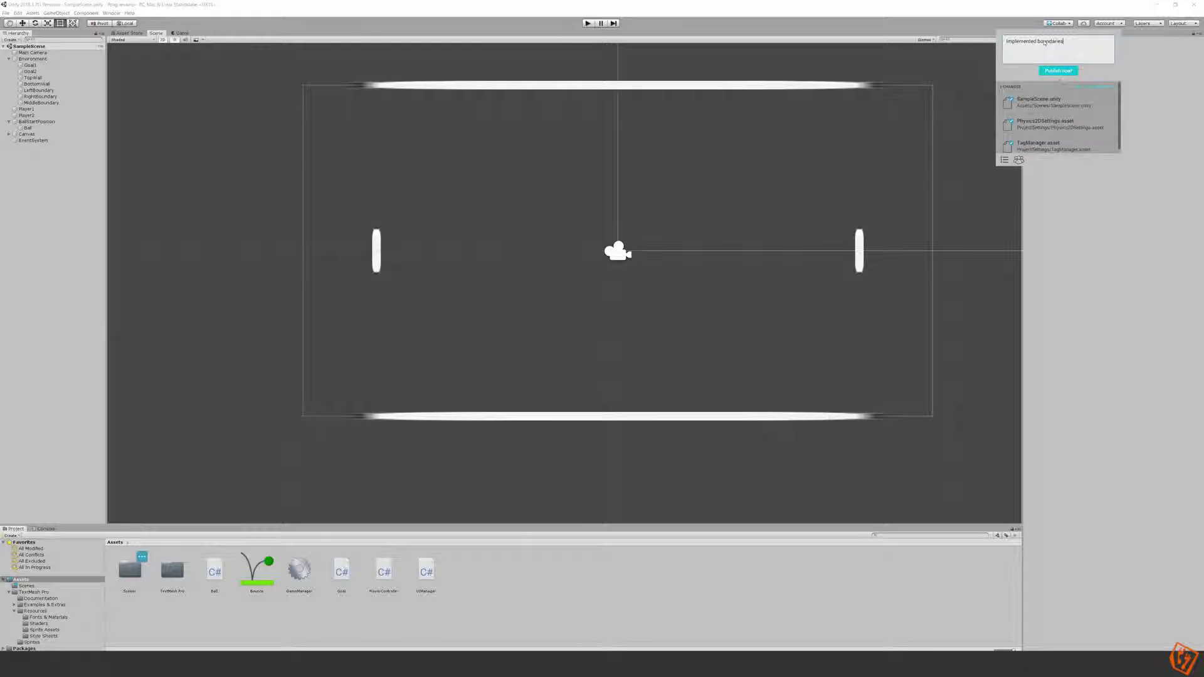
pyautogui.click(1059, 71)
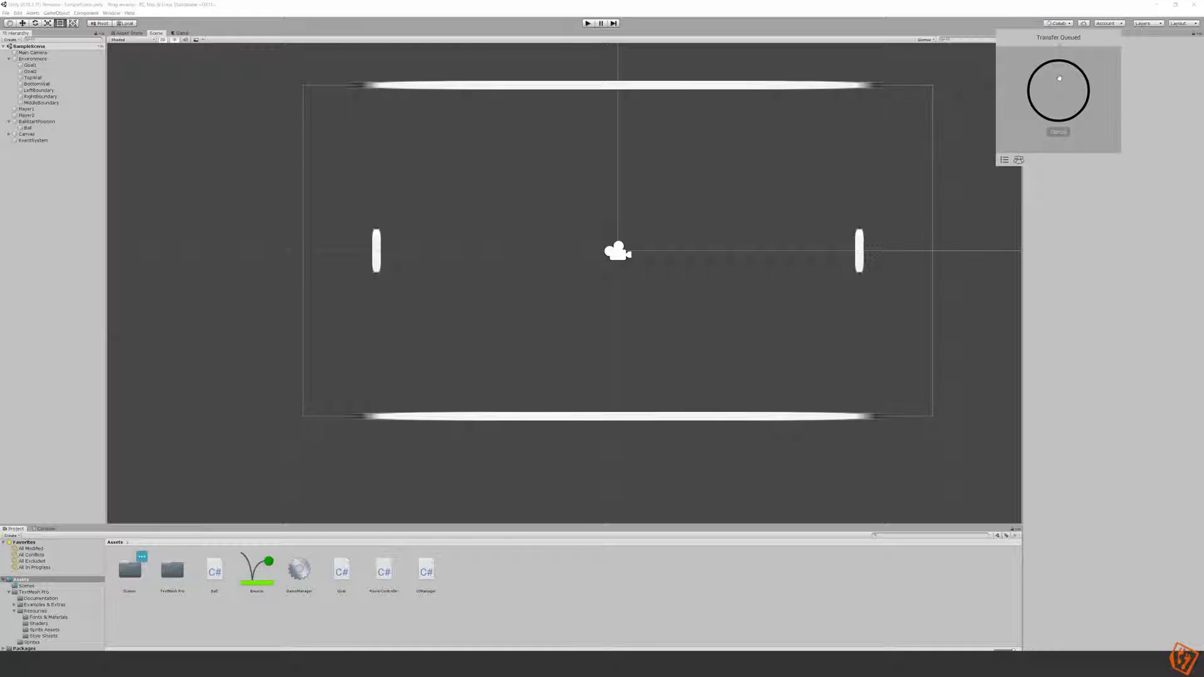